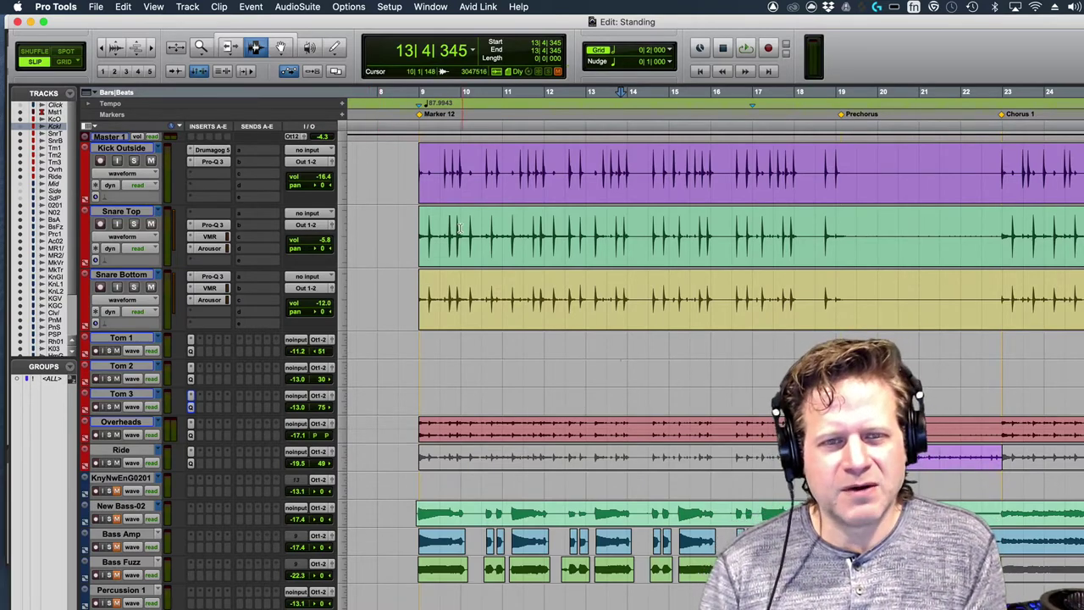
Step: Create a stereo aux input named 'Drum Verb' from Snare Top's send A, then close the send window
scroll(458, 227, "down", 3)
scroll(458, 227, "up", 3)
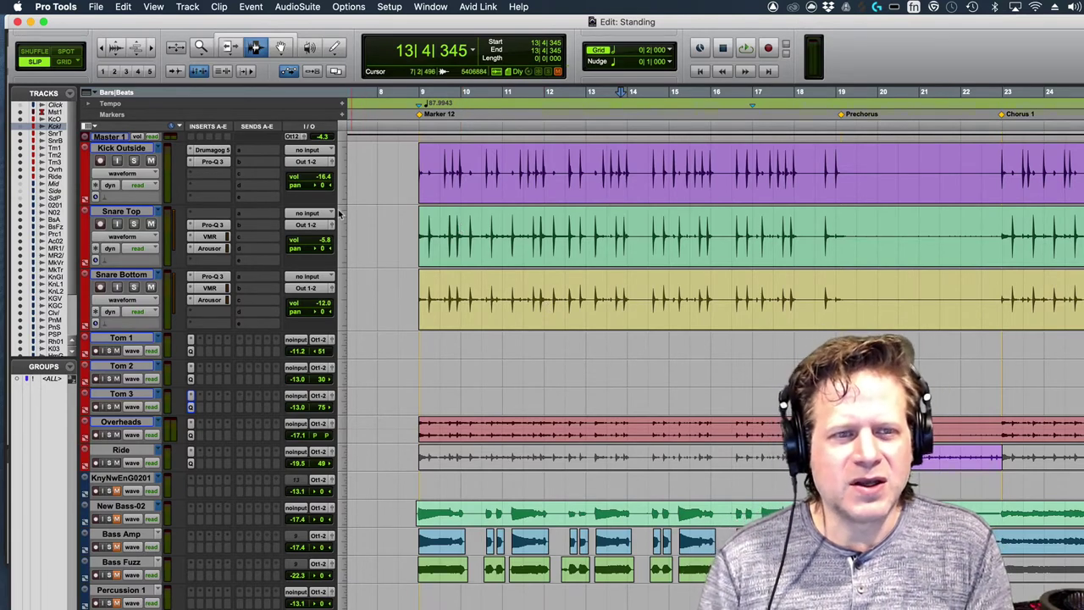
left_click(247, 217)
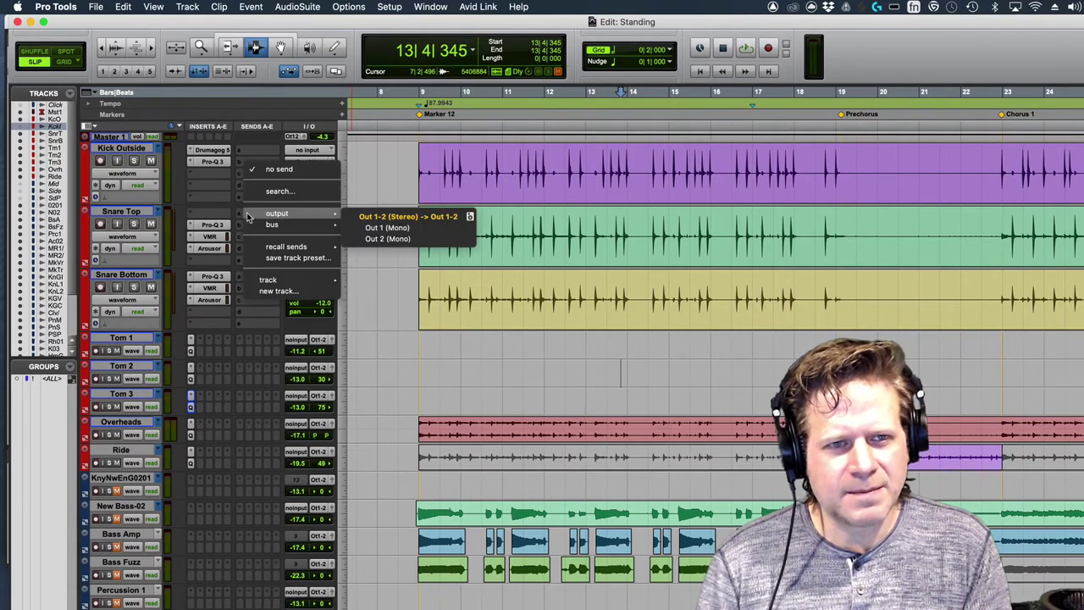
left_click(273, 292)
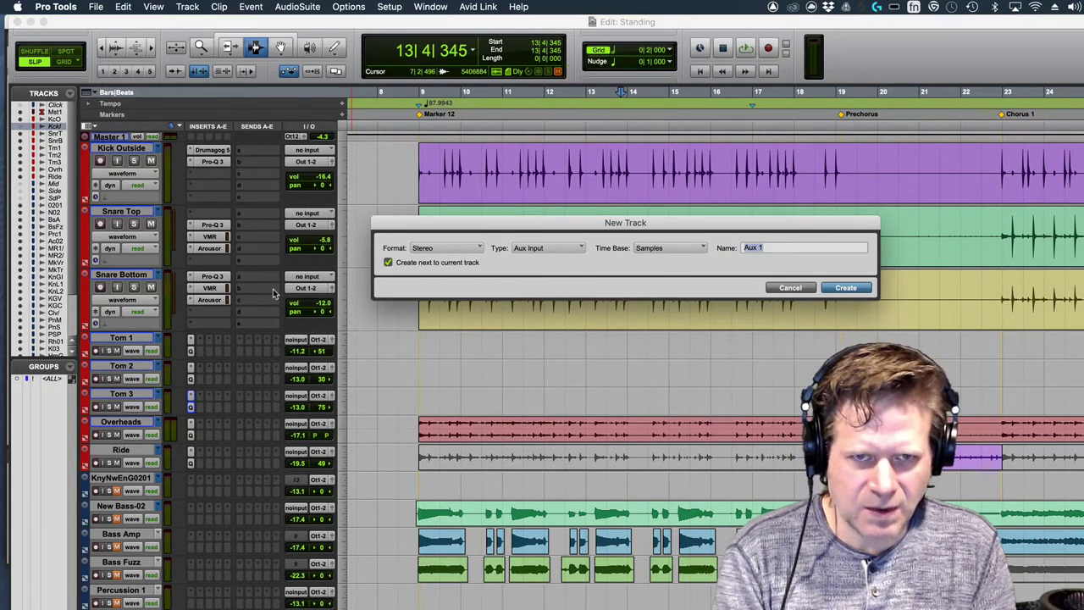
type("Drum Verb")
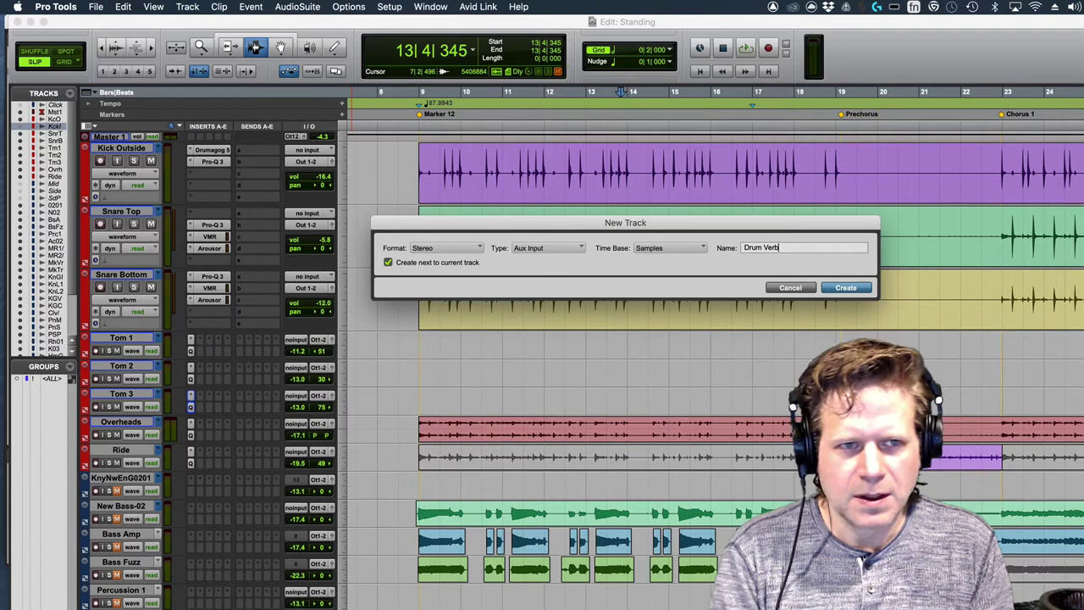
key("Return")
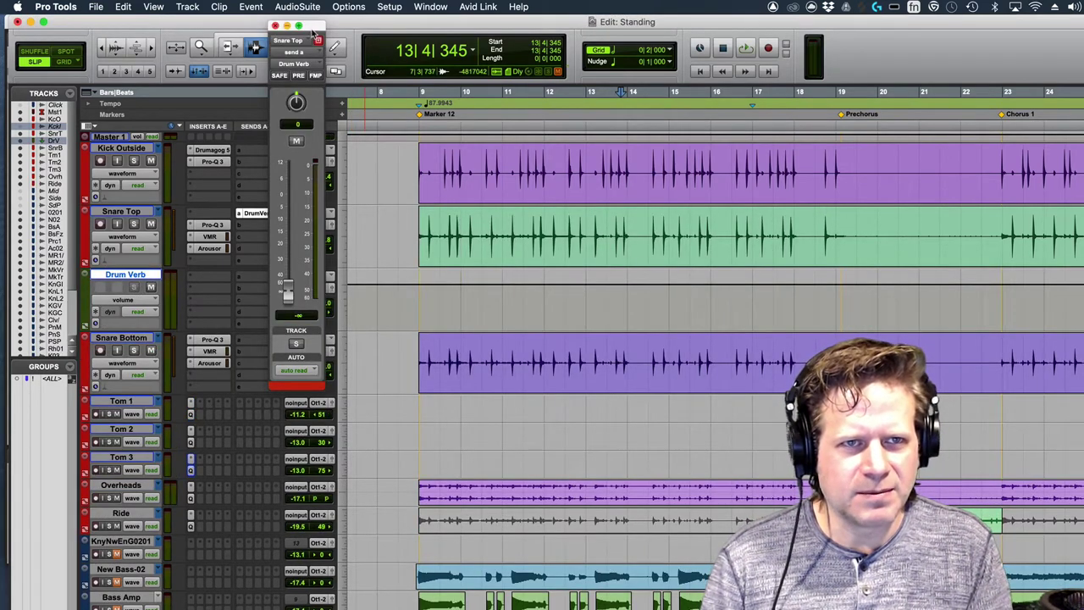
left_click_drag(276, 37, 646, 67)
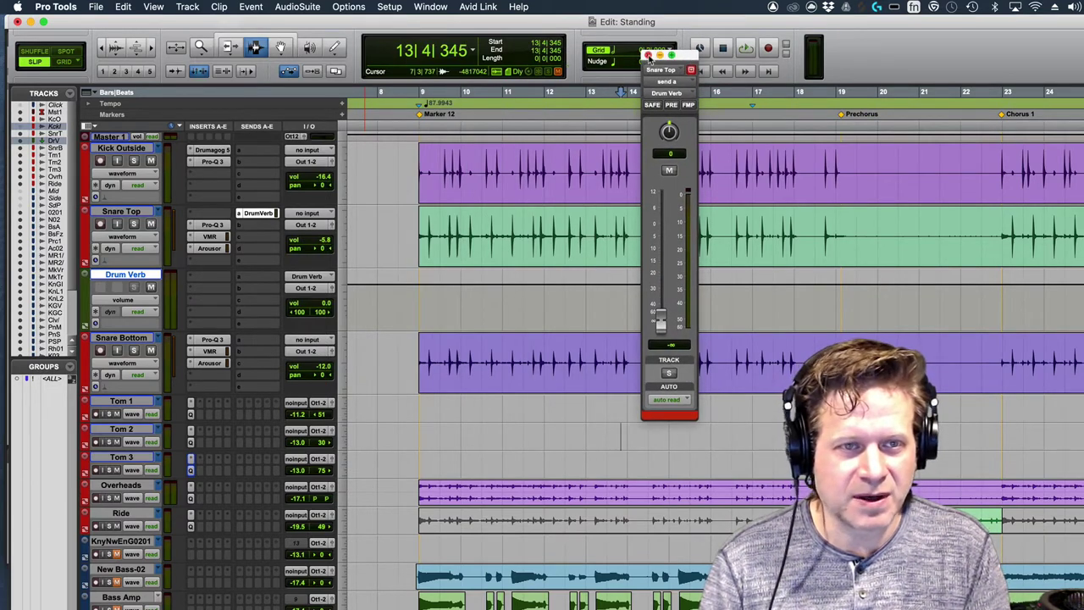
left_click(647, 55)
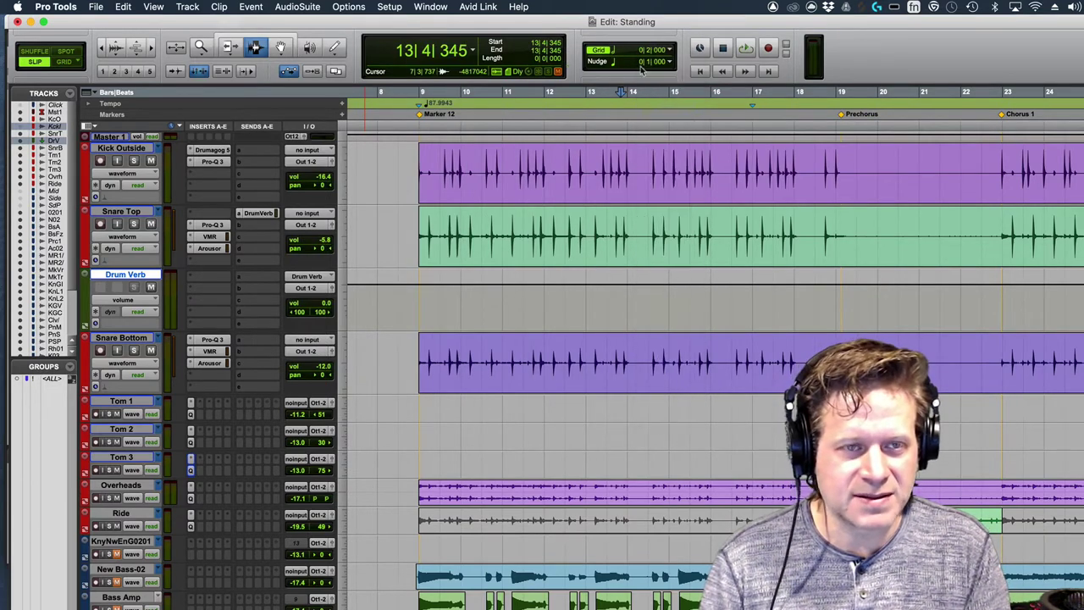
Step: Insert the VerbSuite Classics reverb on Drum Verb's first insert slot
left_click(196, 282)
mouse_move(201, 276)
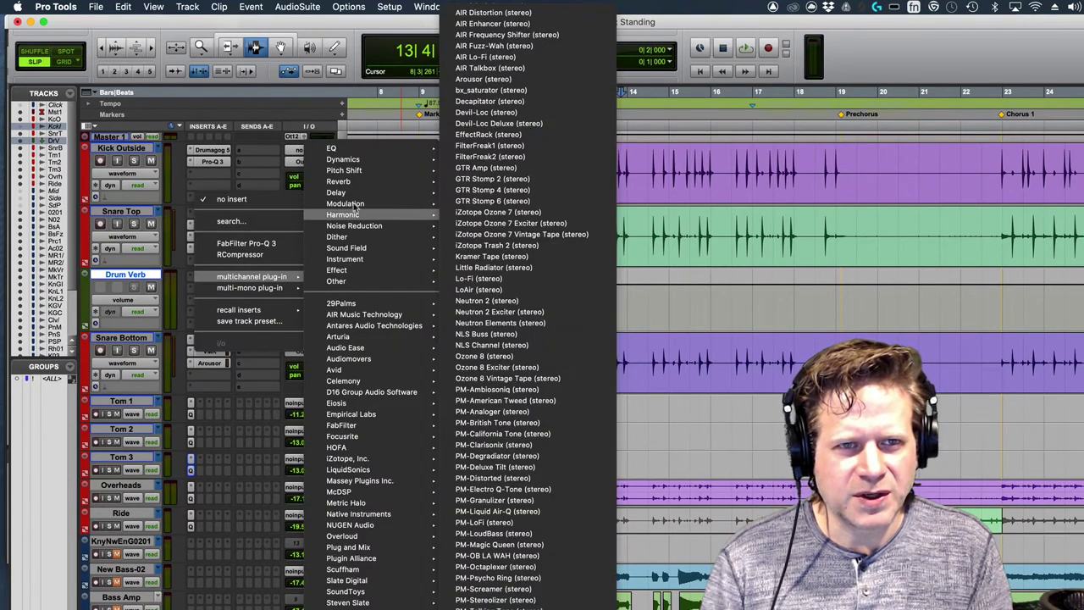
mouse_move(359, 183)
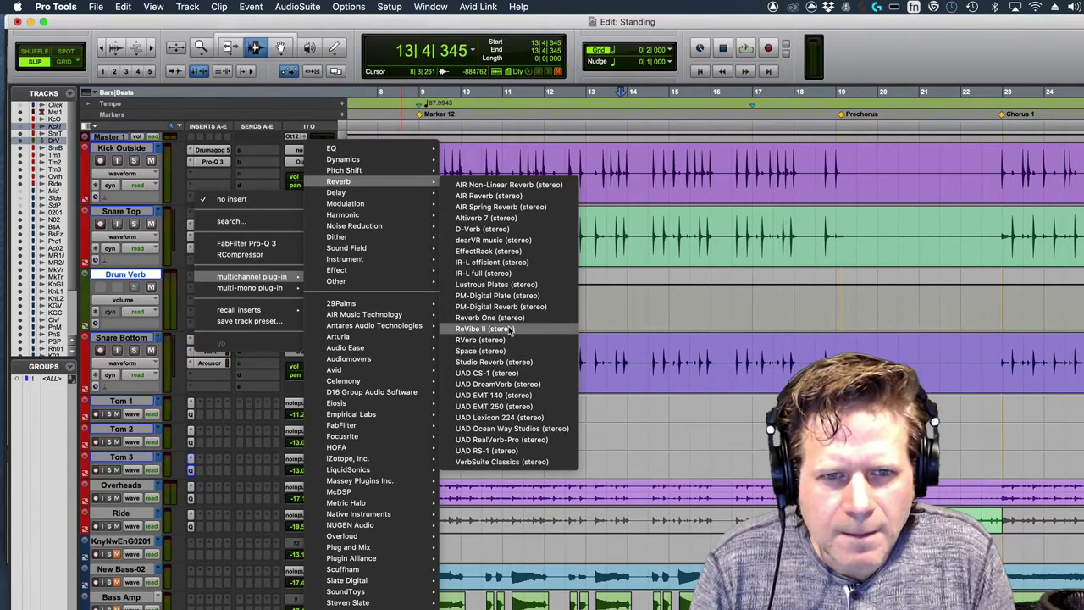
left_click(518, 465)
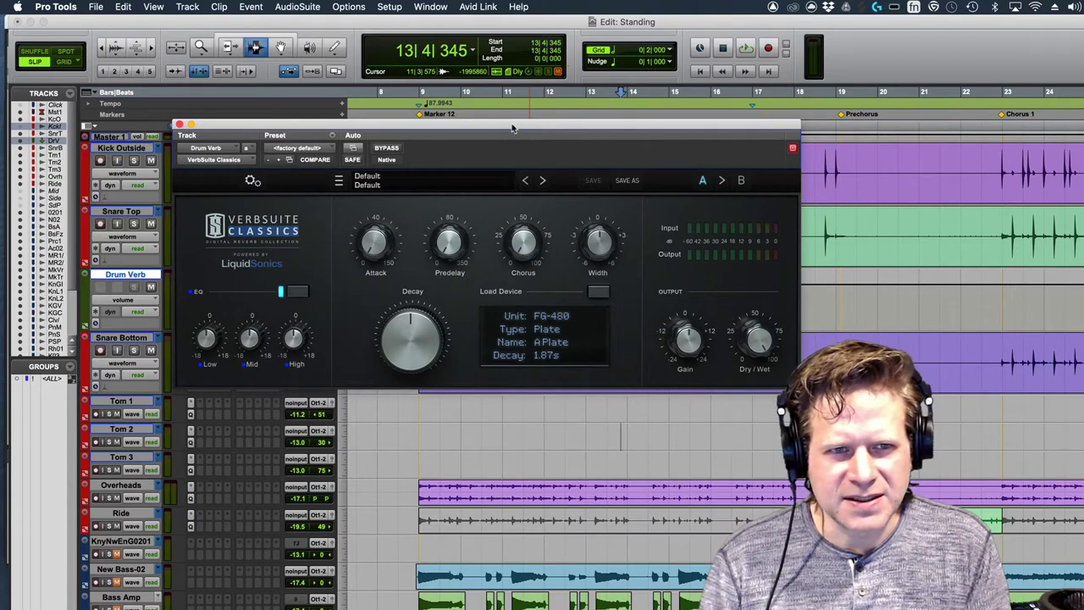
left_click_drag(513, 128, 622, 103)
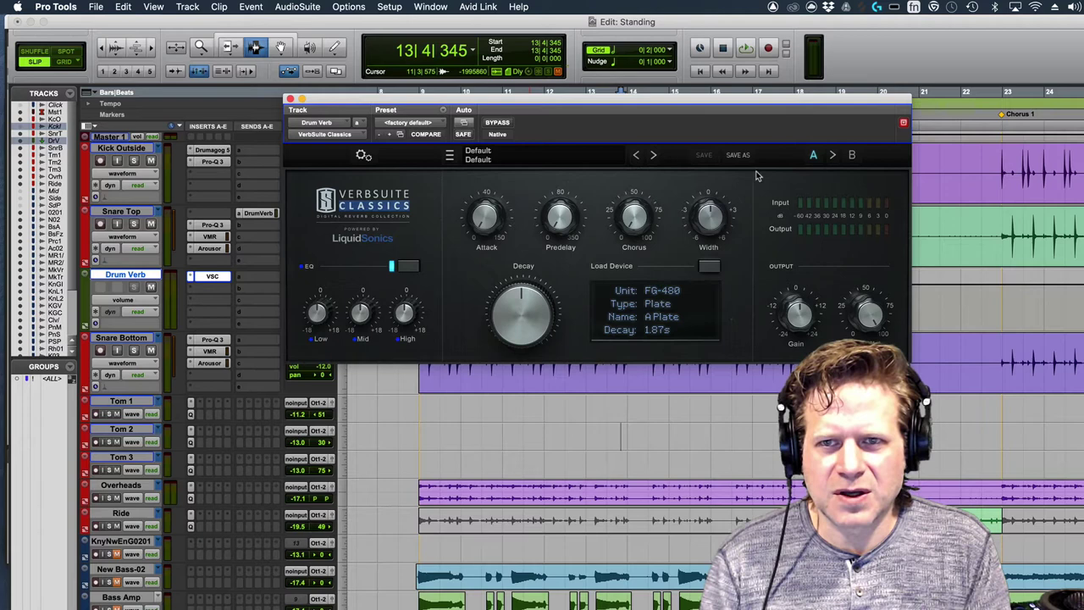
Step: Load the FG-16X Ambience 'Amb Init 2.6s' device setting into VerbSuite Classics
left_click(577, 161)
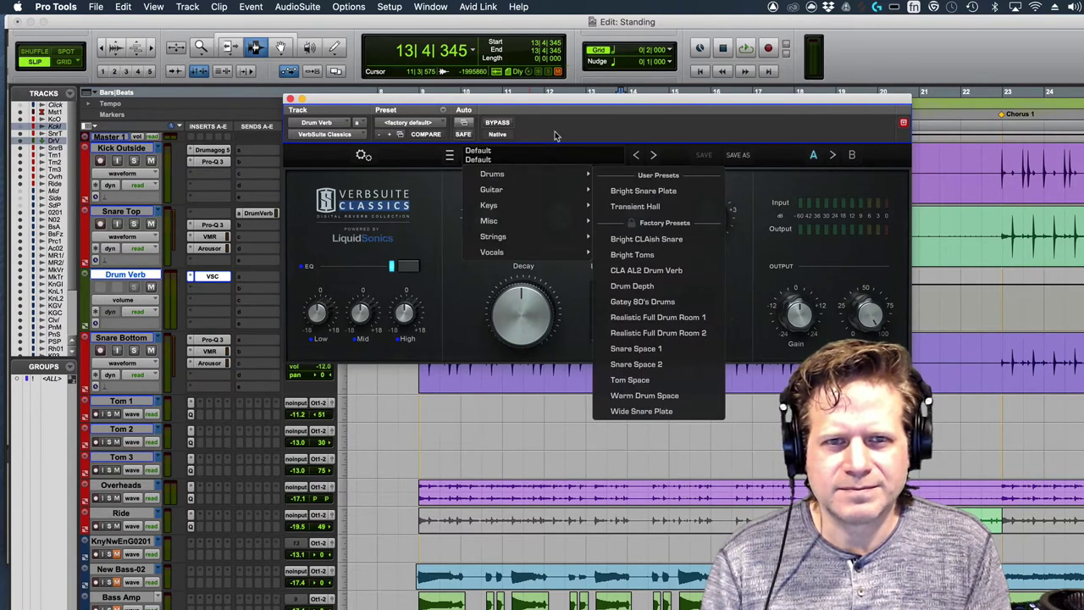
left_click(555, 137)
left_click(708, 269)
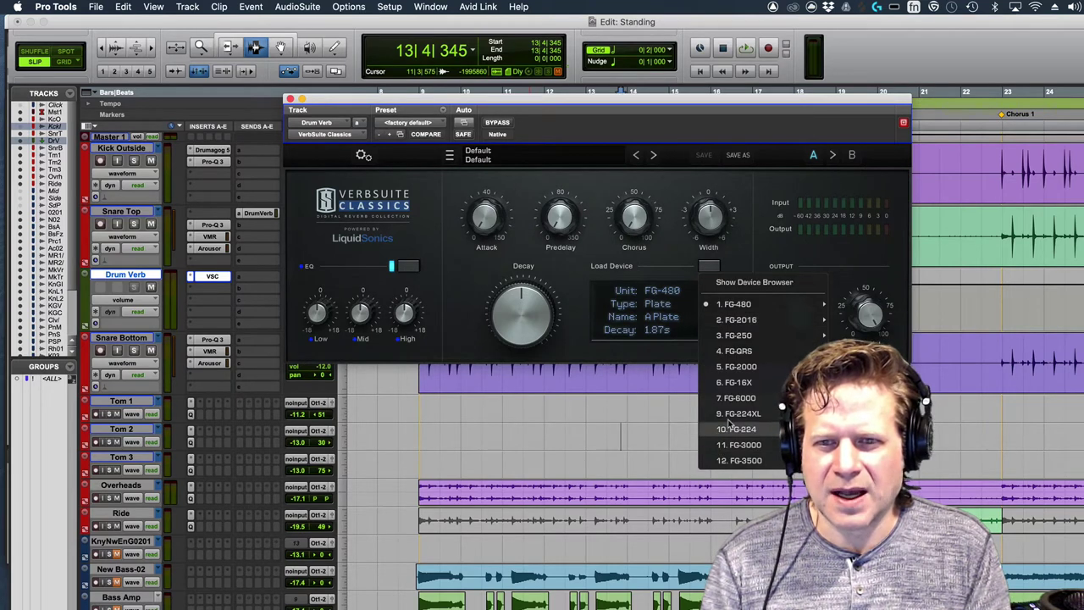
mouse_move(733, 386)
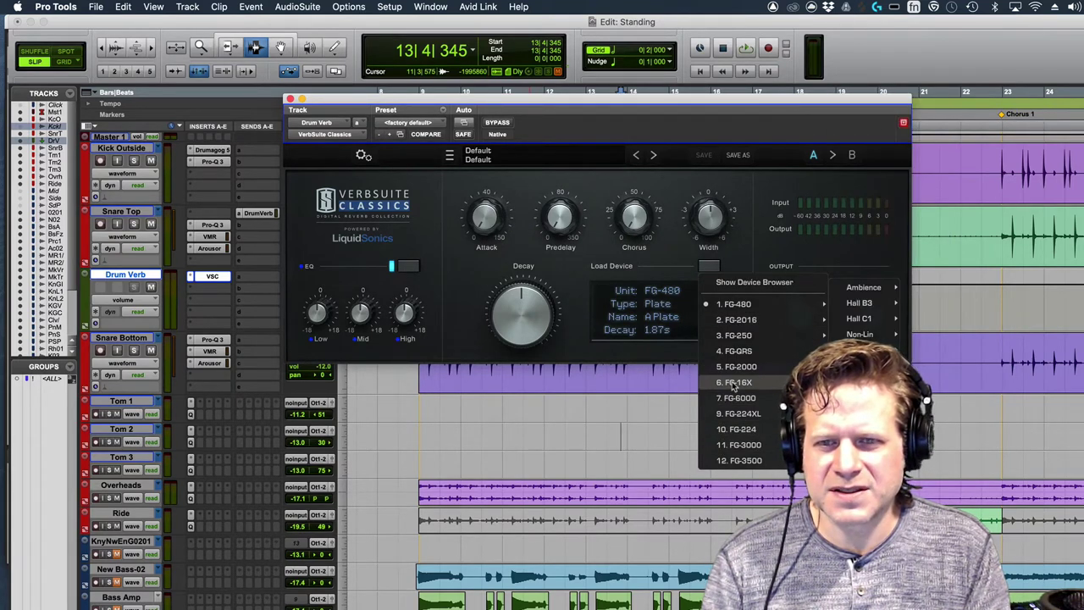
mouse_move(868, 292)
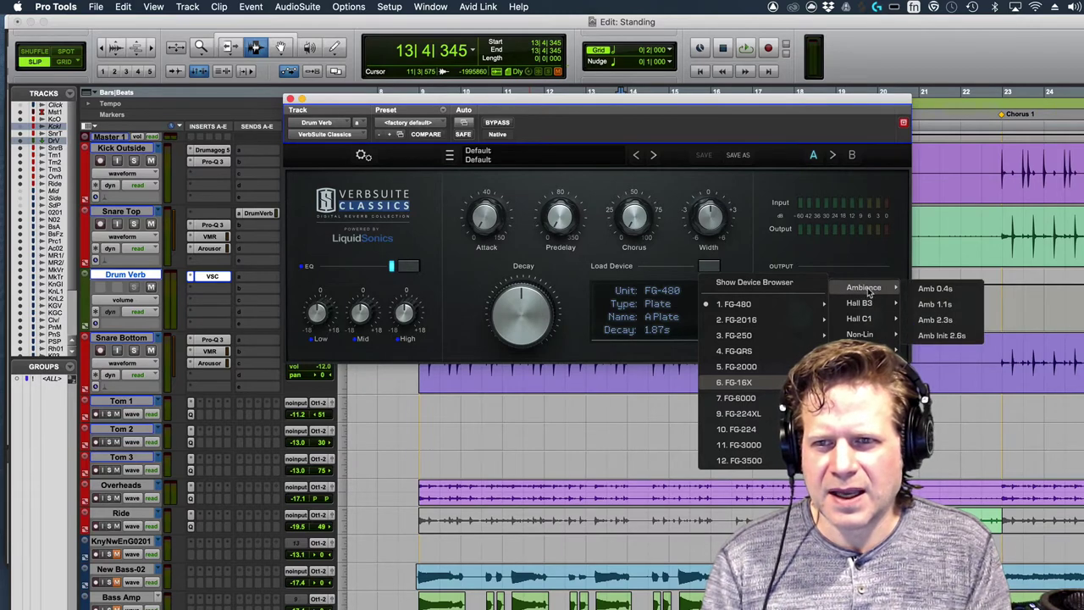
left_click(942, 335)
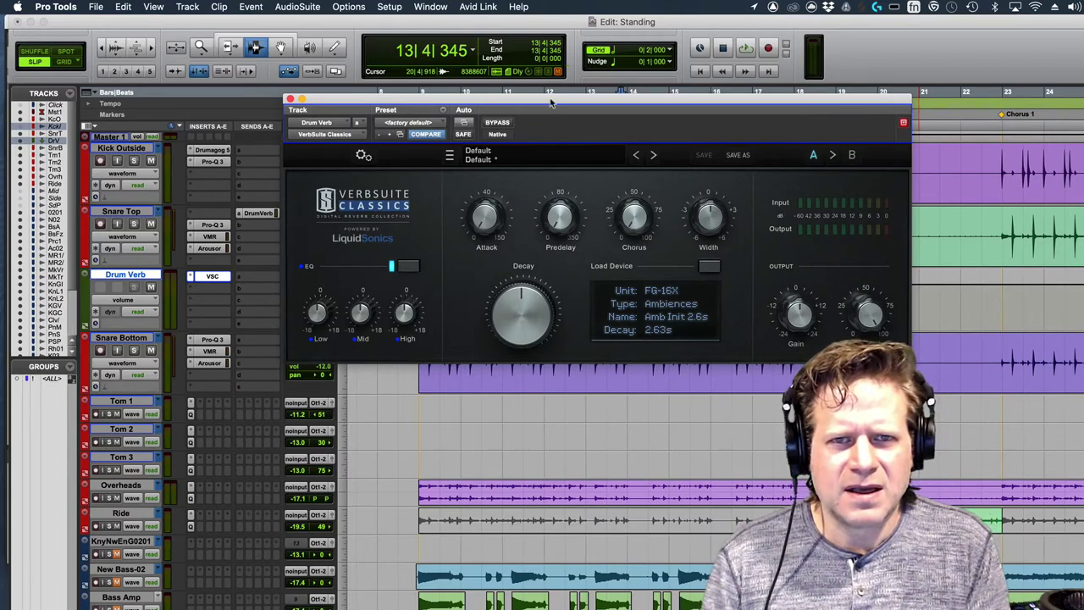
Step: Set Snare Top's DrumVerb send level to -12.1 dB while listening
left_click_drag(550, 102, 673, 136)
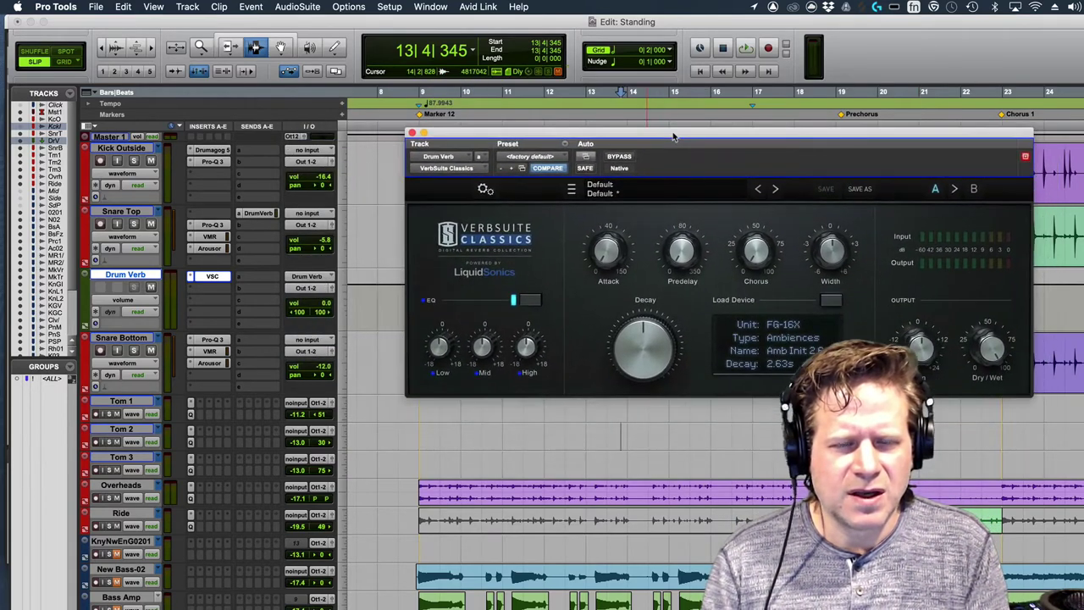
left_click(253, 214)
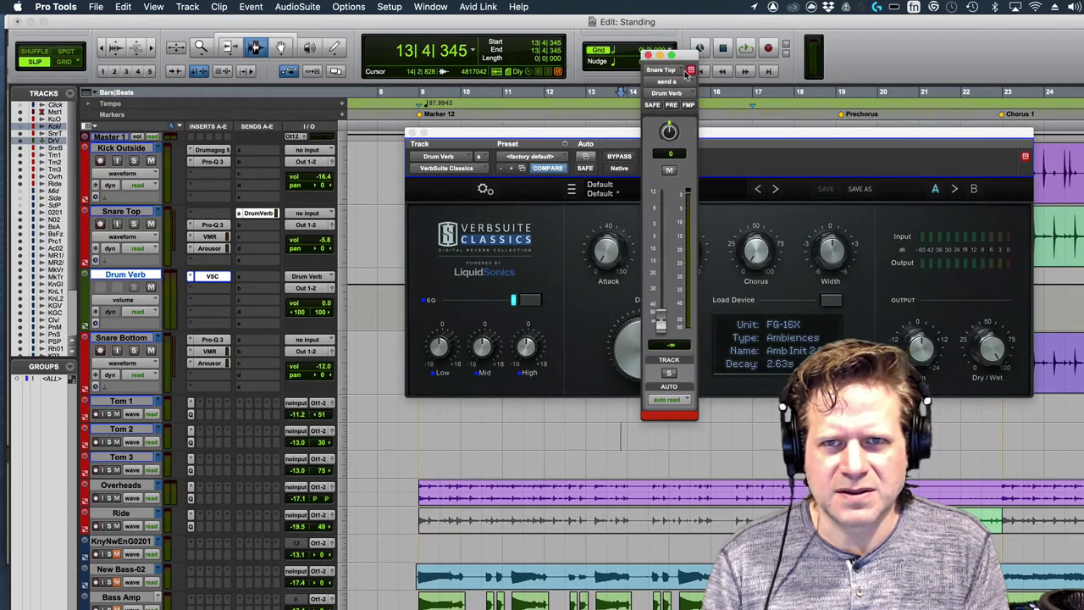
left_click_drag(685, 55, 344, 90)
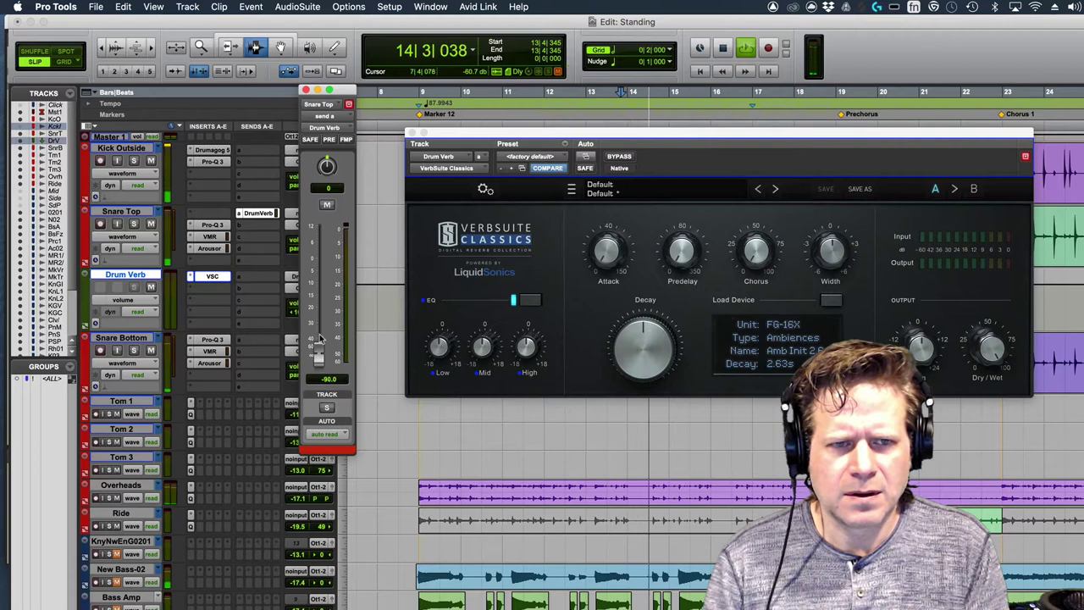
left_click_drag(318, 358, 316, 288)
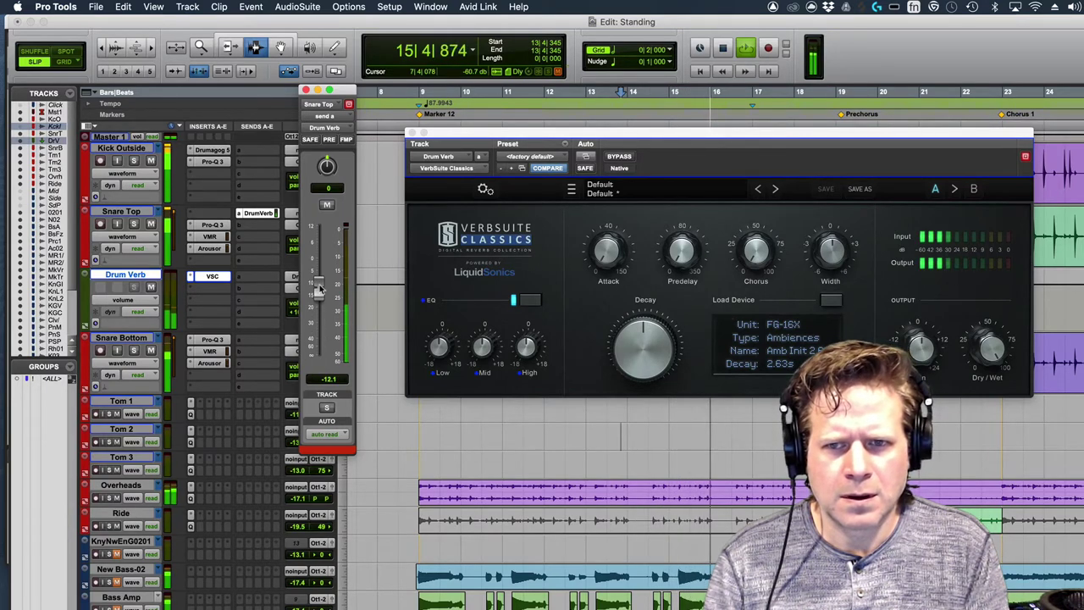
left_click_drag(316, 288, 318, 290)
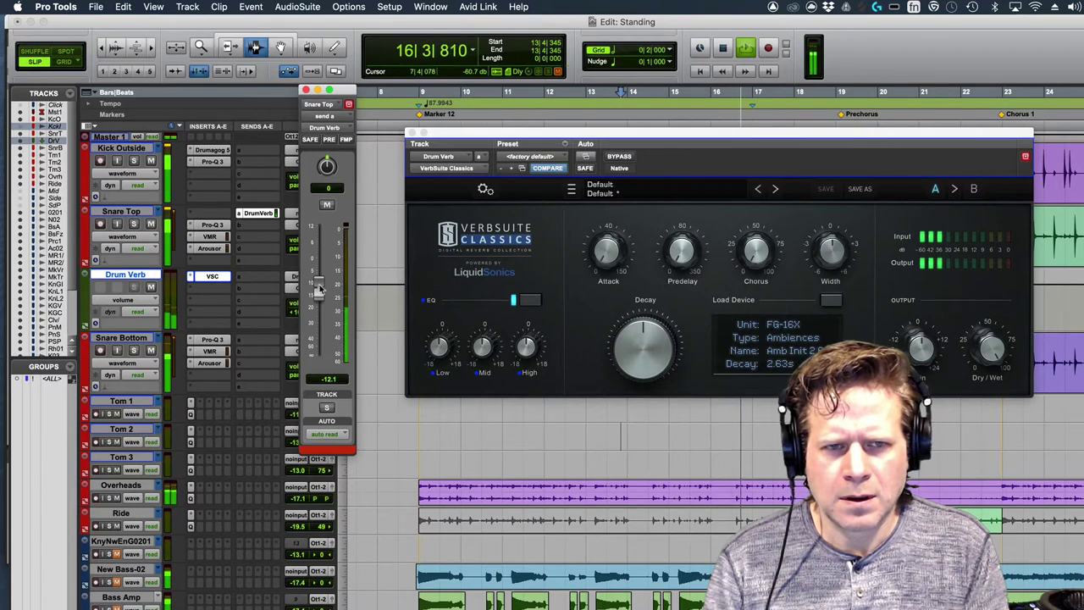
key("space")
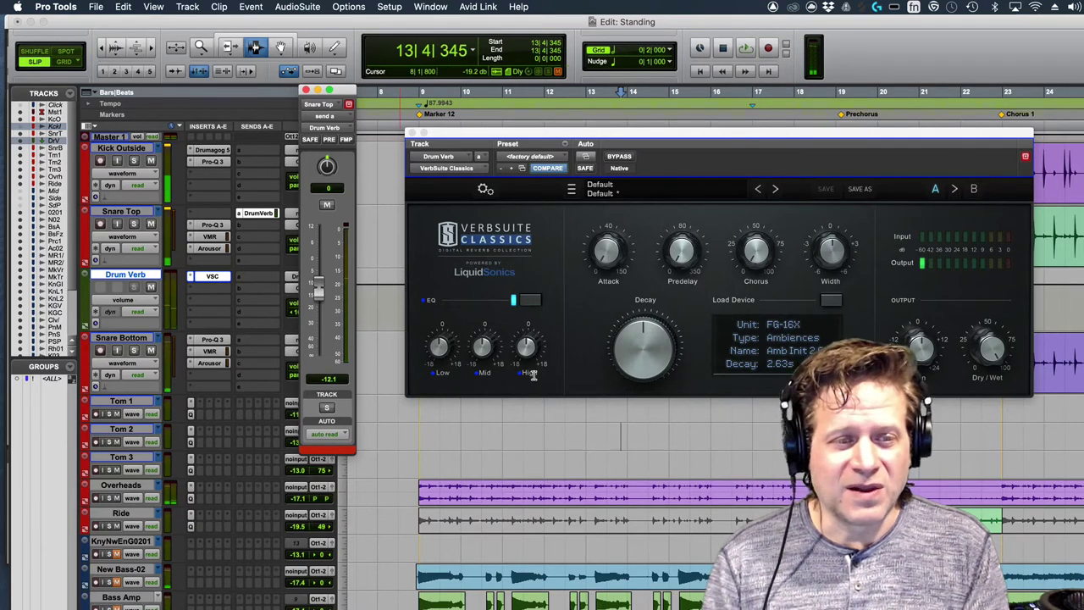
Step: Shorten the VerbSuite decay to about 1.79 s, then close the reverb window
left_click_drag(632, 335, 619, 372)
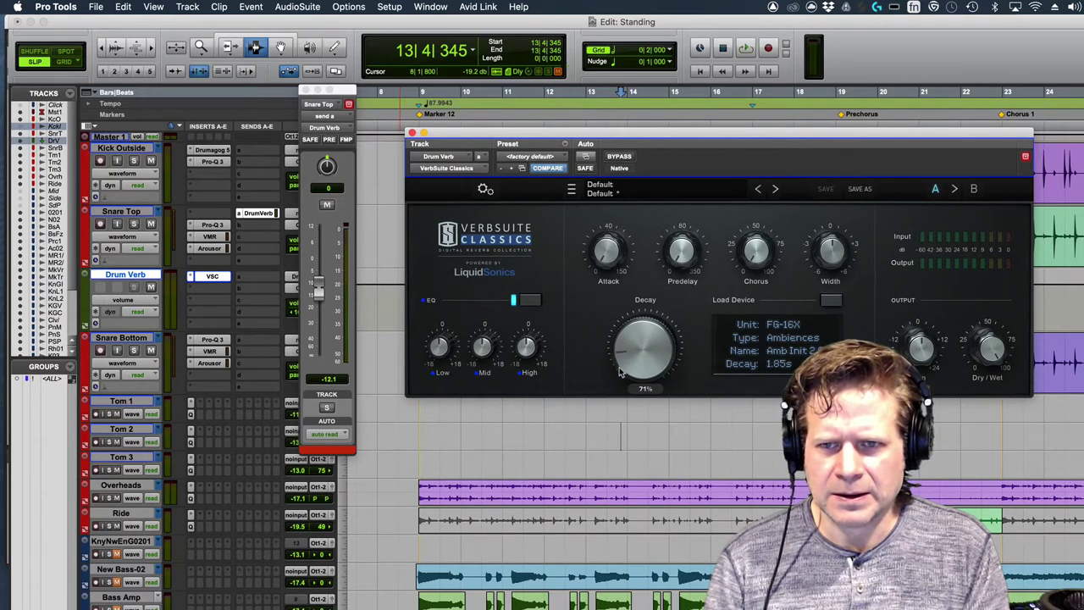
key("space")
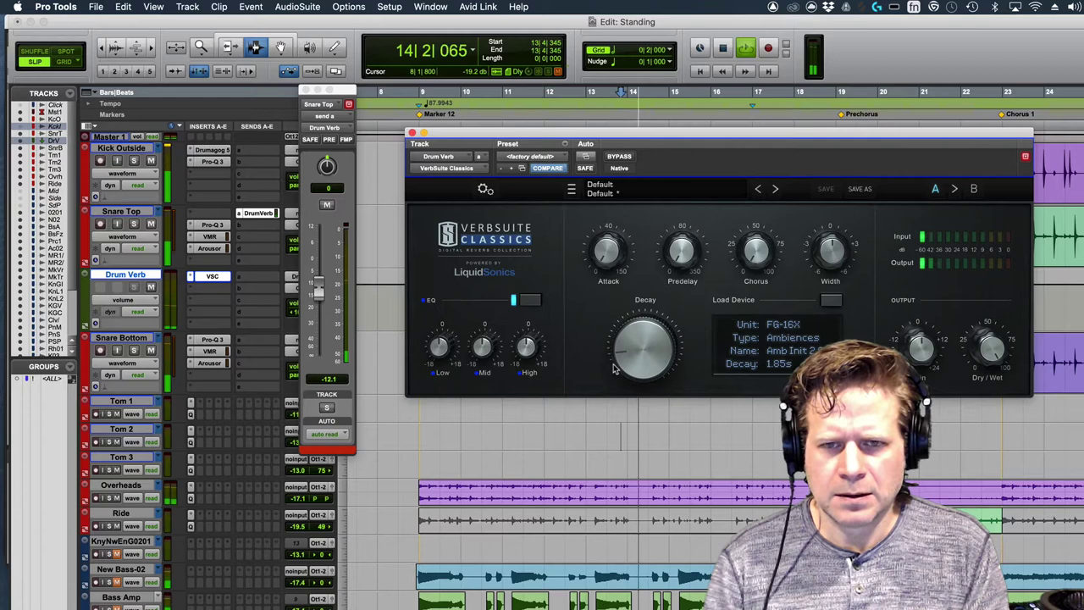
left_click_drag(616, 355, 617, 361)
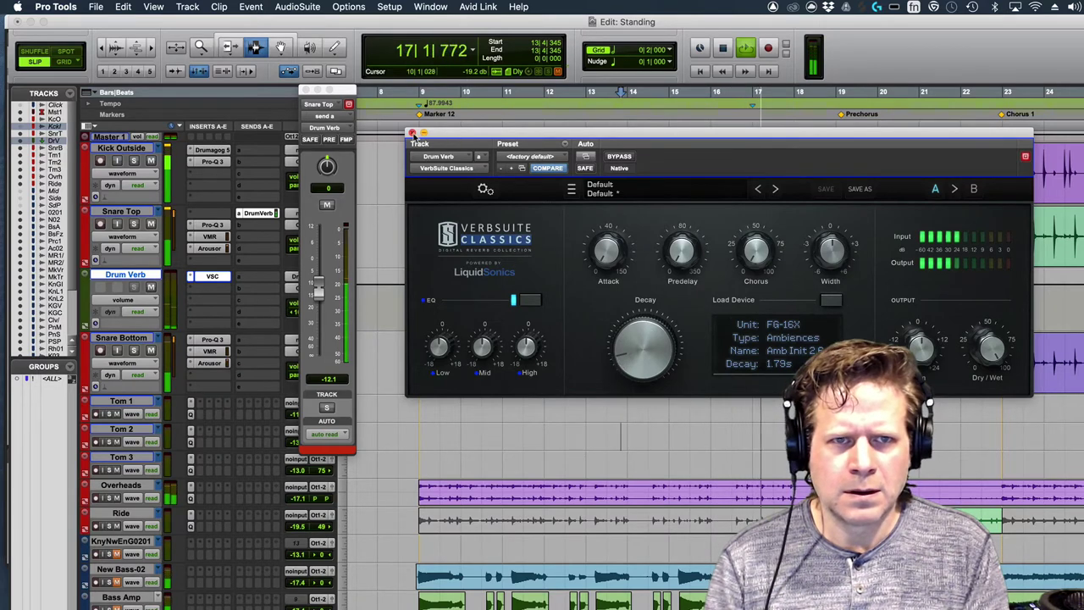
left_click(412, 133)
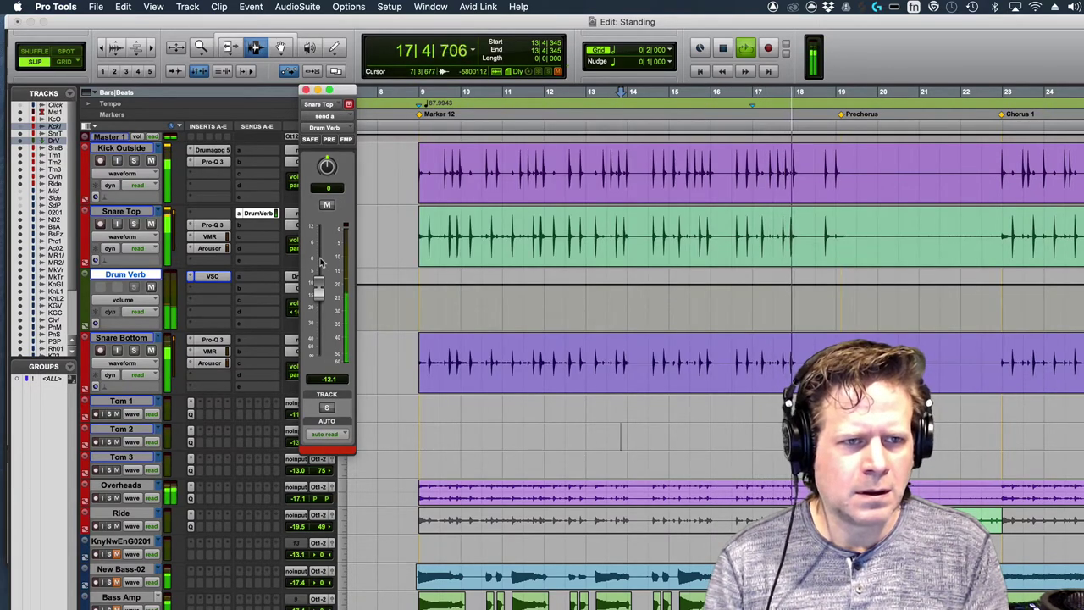
key("space")
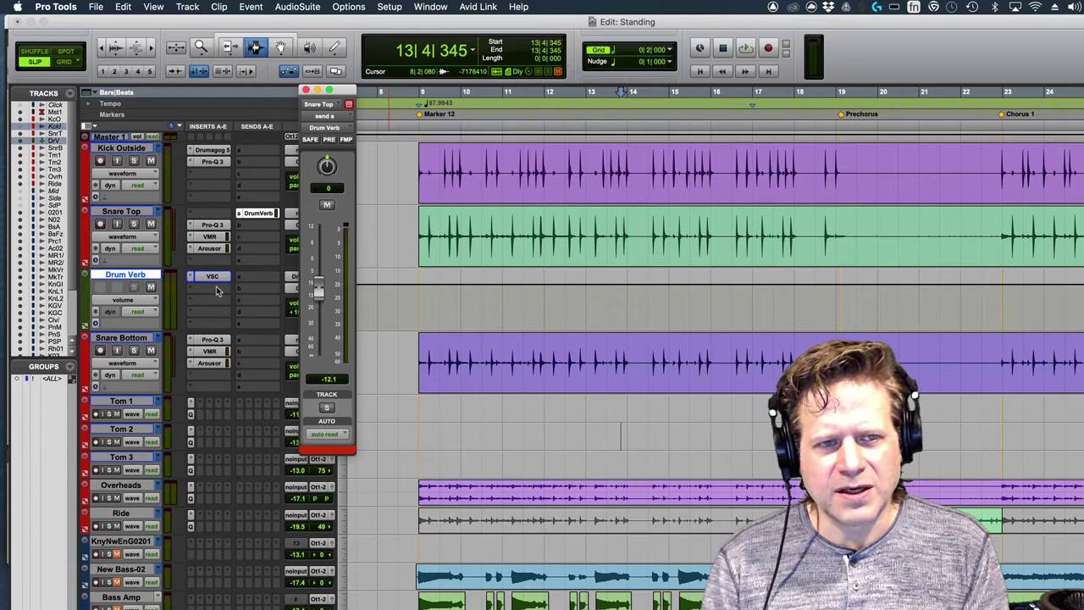
Step: Add Pro-Q 3 to Drum Verb with a ~3 dB cut near 690 Hz and a 16 kHz high shelf
left_click(216, 291)
key("Escape")
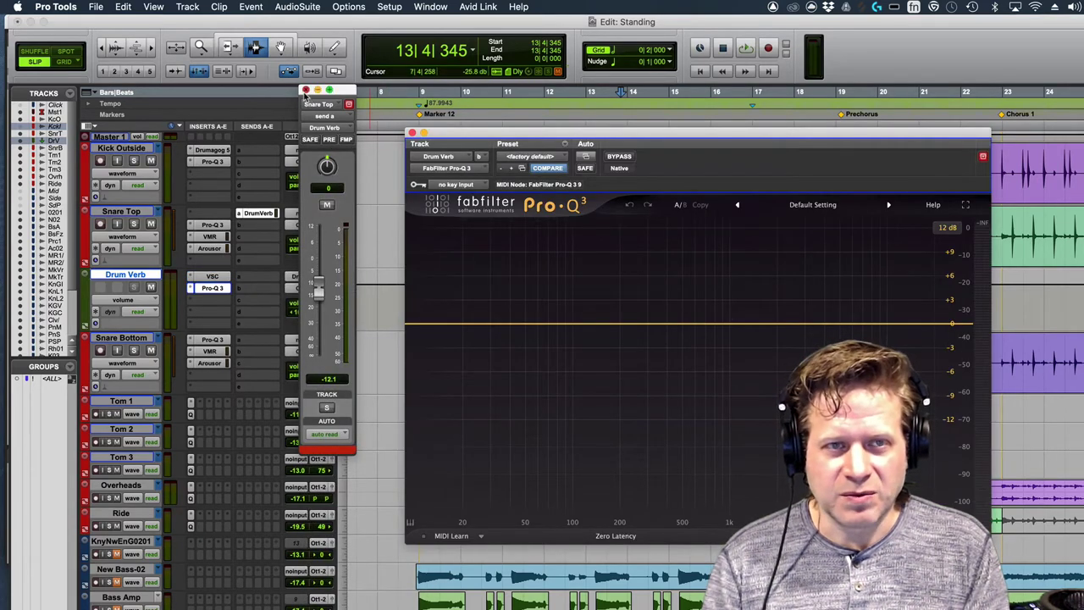
left_click(306, 90)
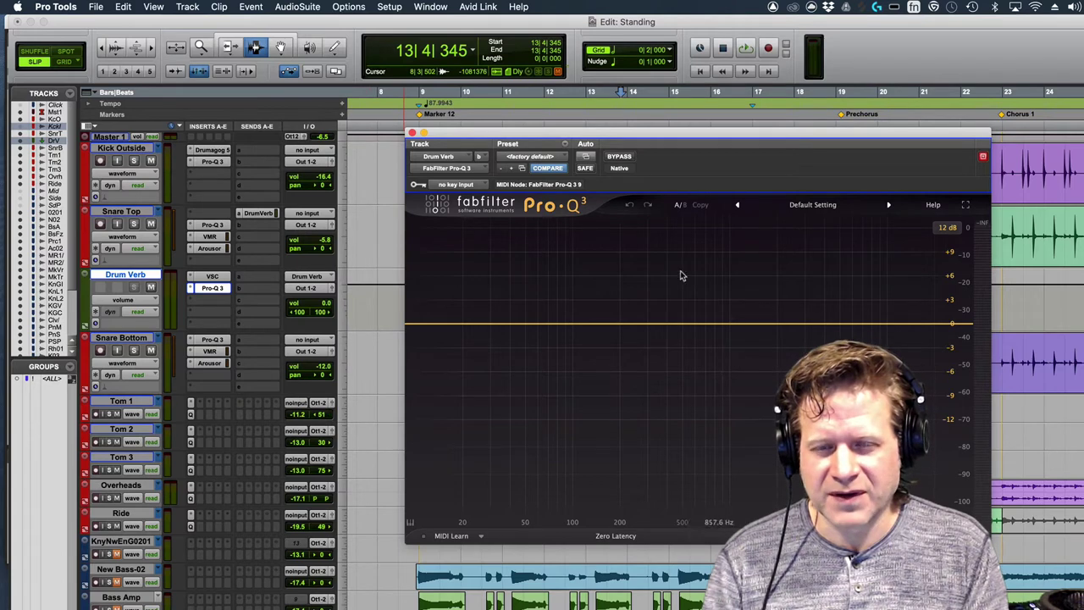
key("space")
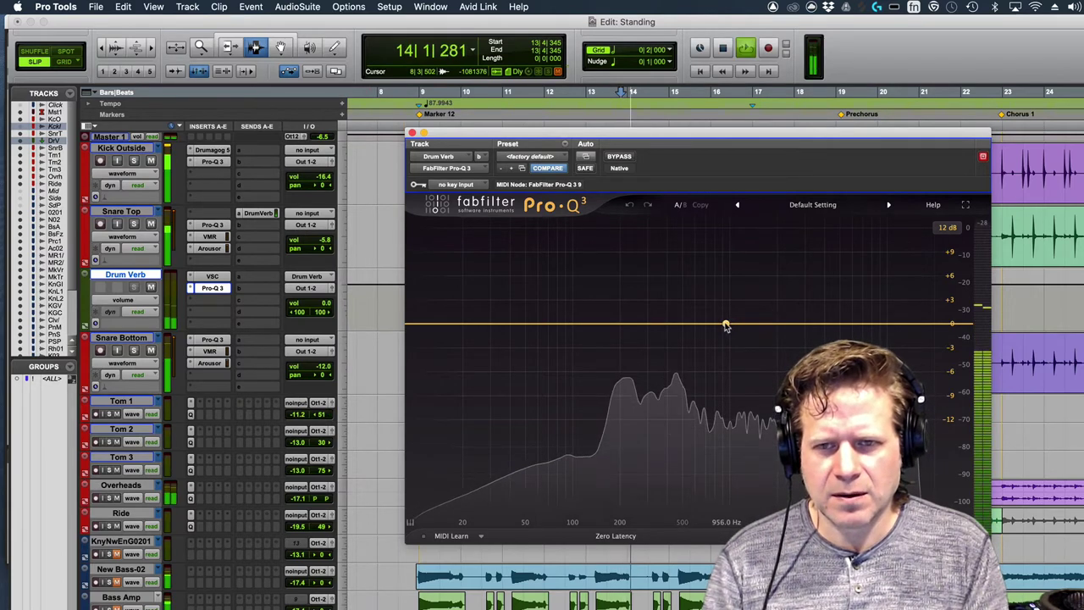
left_click_drag(694, 325, 702, 350)
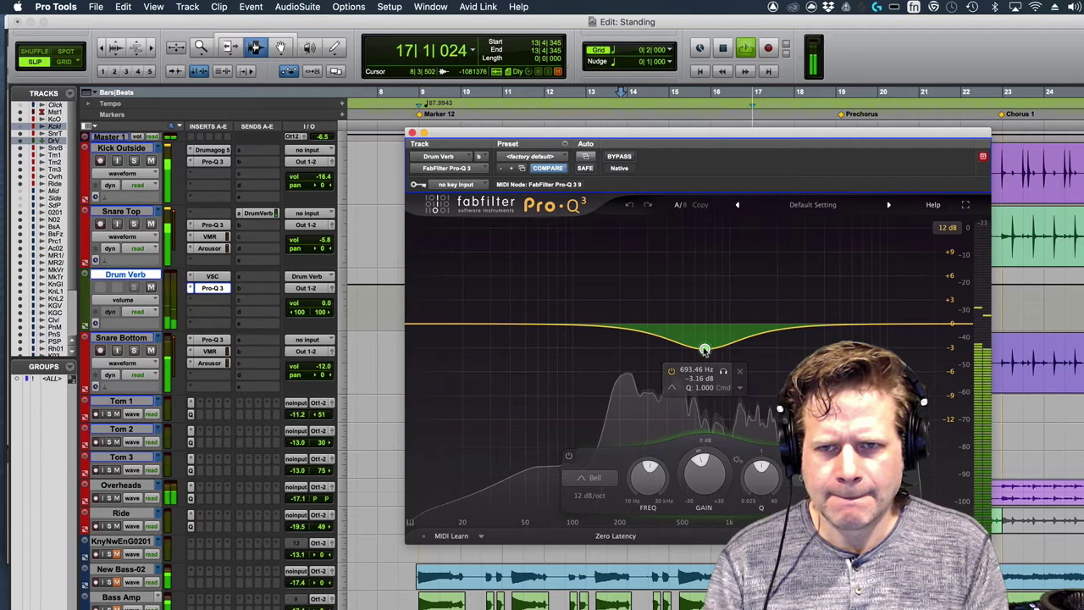
left_click(920, 320)
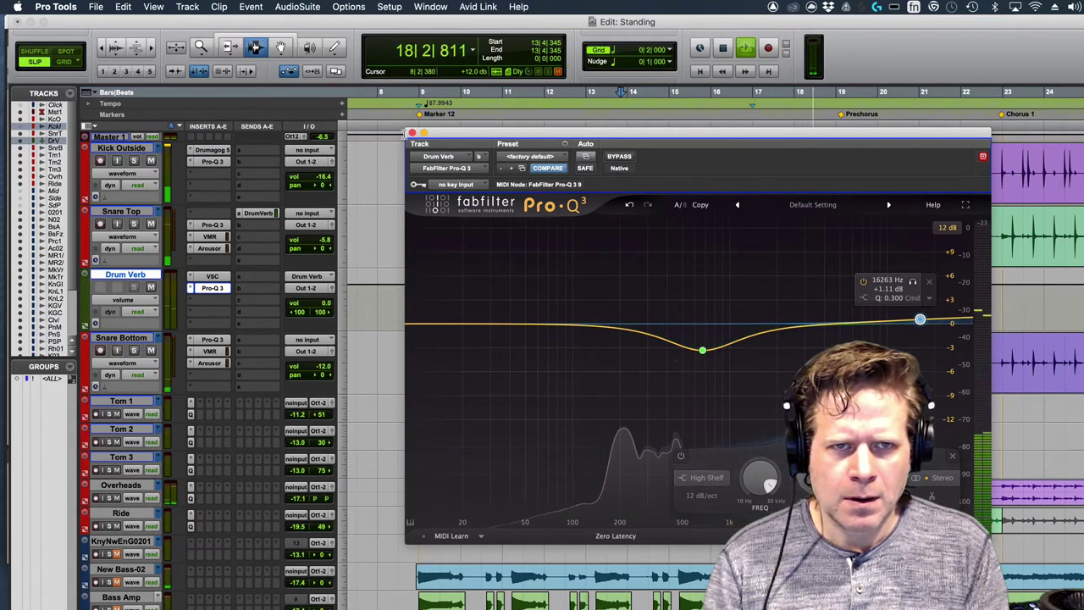
left_click(411, 133)
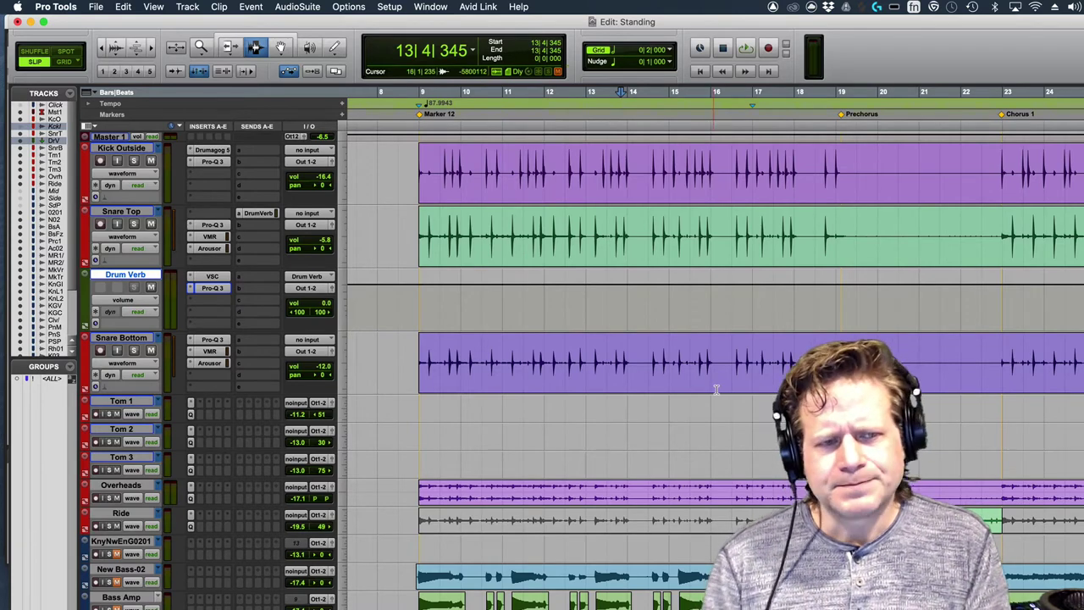
Step: Play the drums back from around bar 10
scroll(715, 388, "down", 3)
scroll(716, 388, "up", 3)
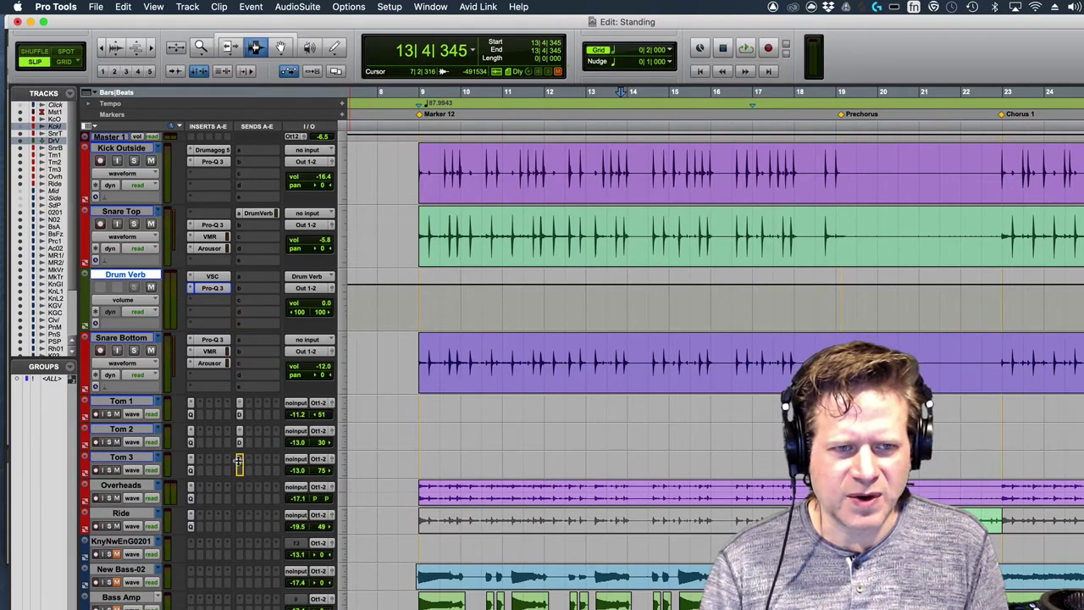
left_click(488, 320)
key("space")
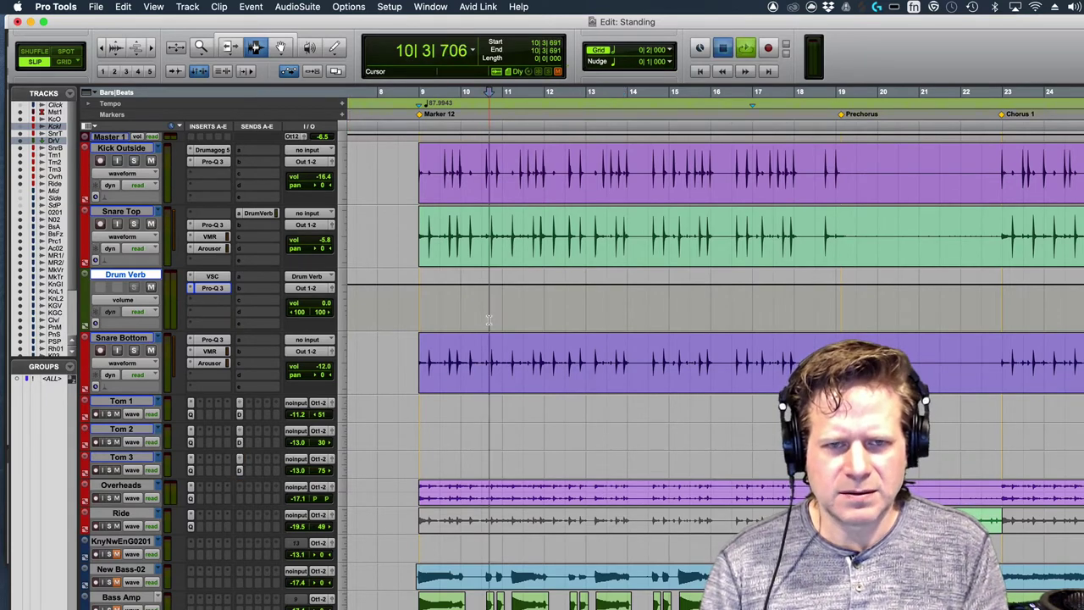
scroll(488, 320, "down", 2)
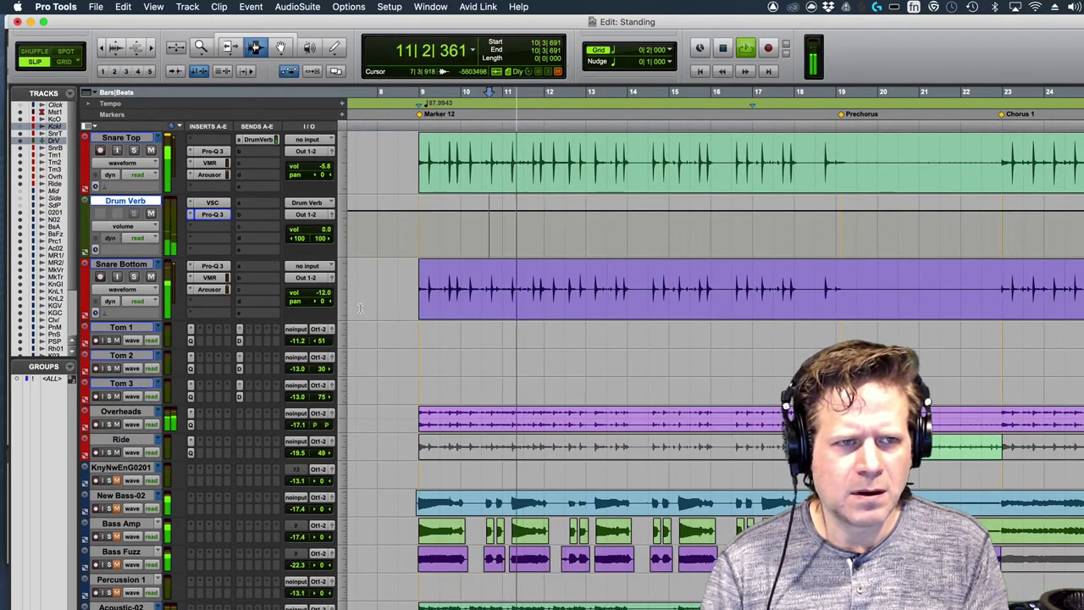
scroll(352, 304, "up", 2)
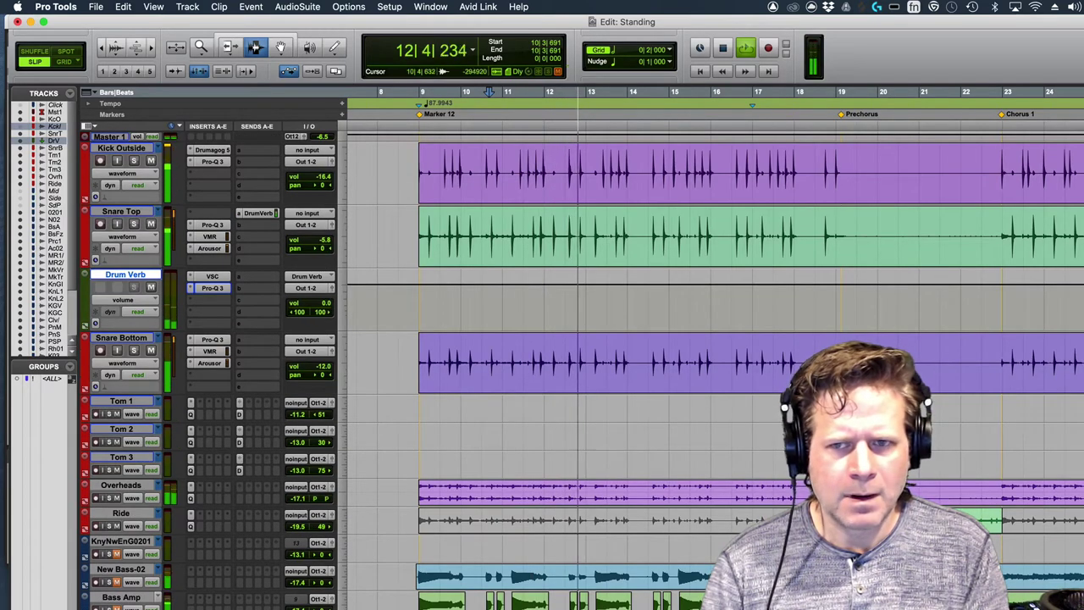
key("space")
Step: Audition the Intro 2 section and bar 40, zooming to reveal the tom clips
key("super+bracketleft")
key("super+bracketleft")
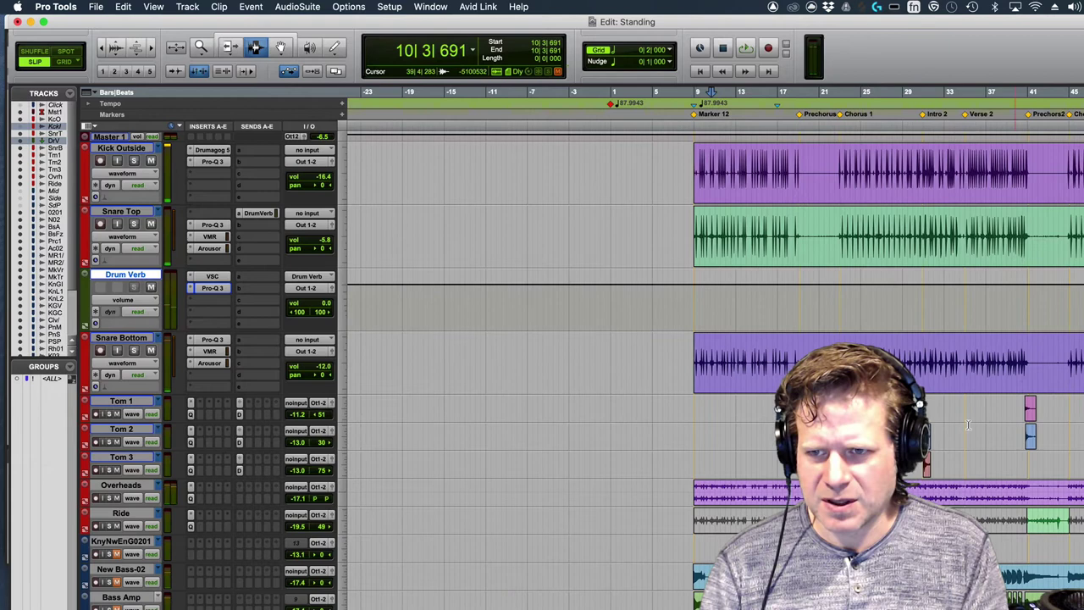
left_click(927, 114)
key("space")
key("super+bracketright")
key("super+bracketright")
key("super+bracketright")
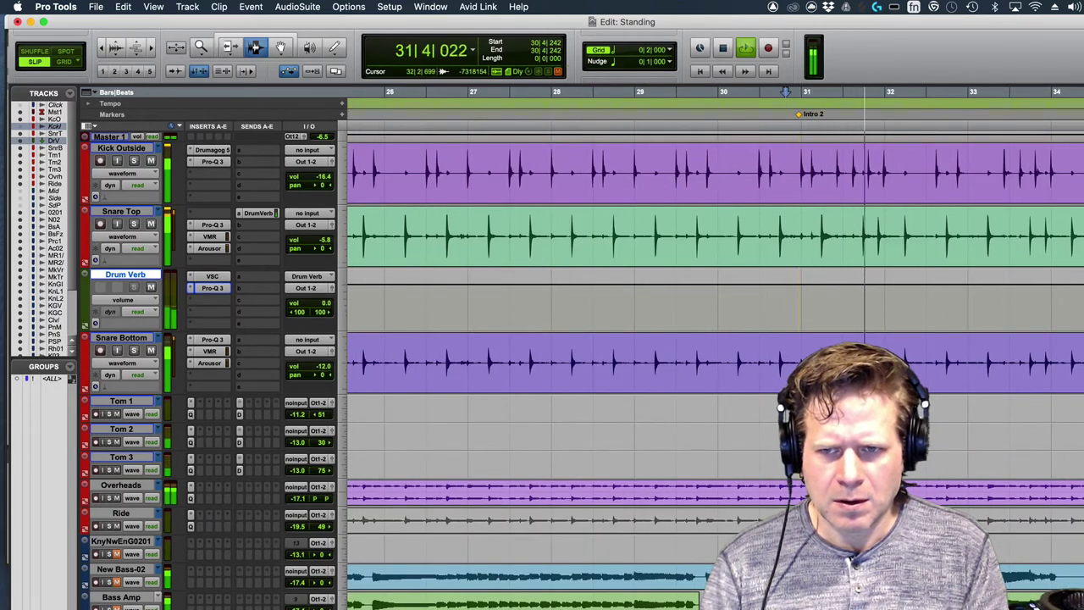
key("super+bracketleft")
key("super+bracketleft")
key("super+bracketleft")
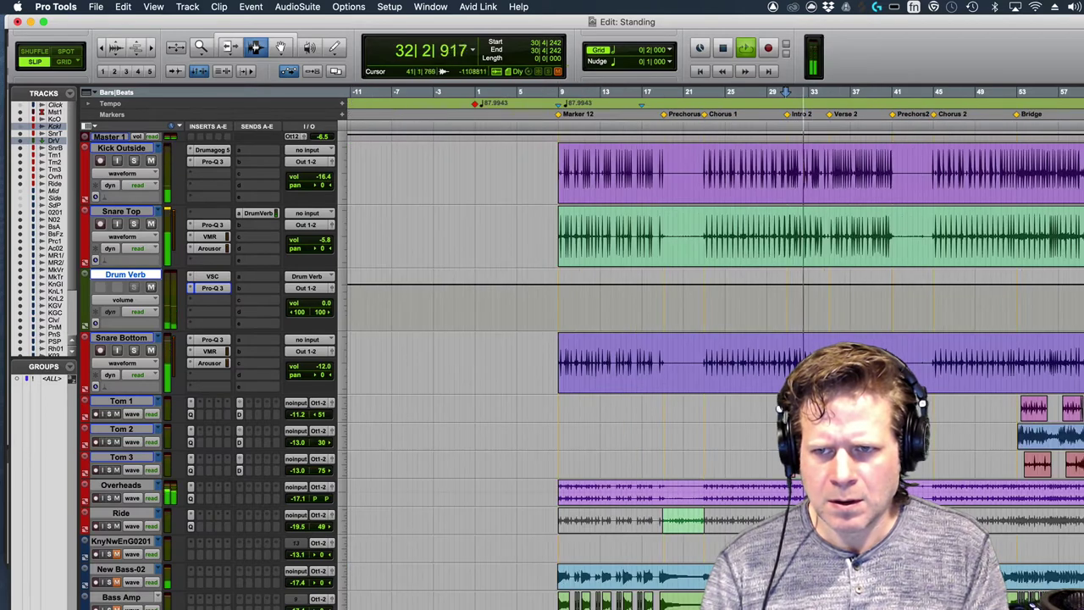
left_click(890, 173)
key("super+bracketright")
key("super+bracketright")
key("super+bracketright")
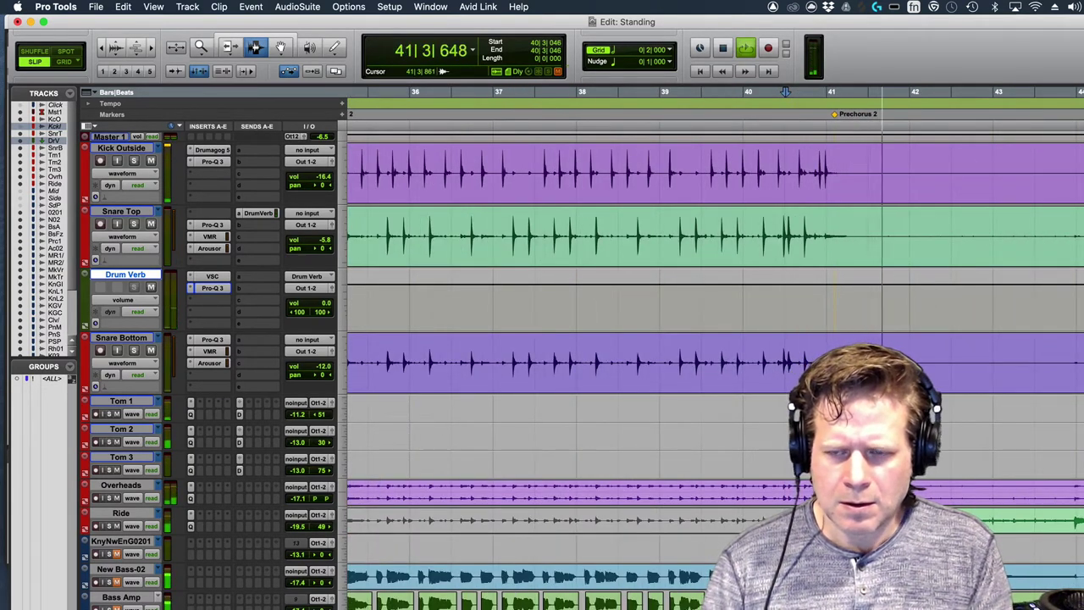
key("super+bracketleft")
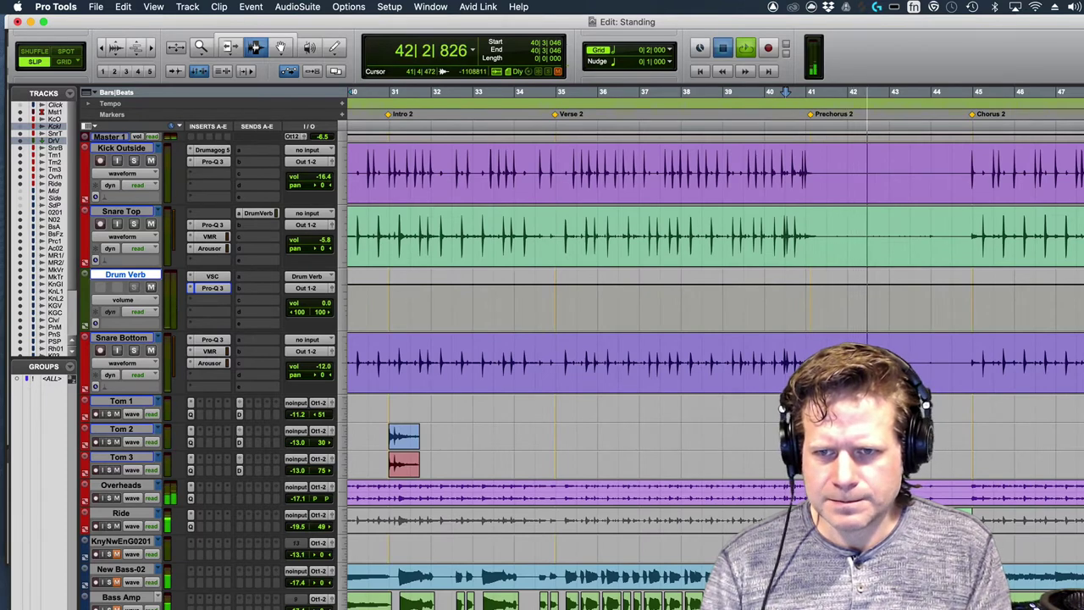
key("space")
Step: Play from the Bridge marker and raise Tom 1's volume from -11.2 dB to -9.2 dB
left_click_drag(832, 93, 882, 92)
key("super+bracketleft")
key("super+bracketleft")
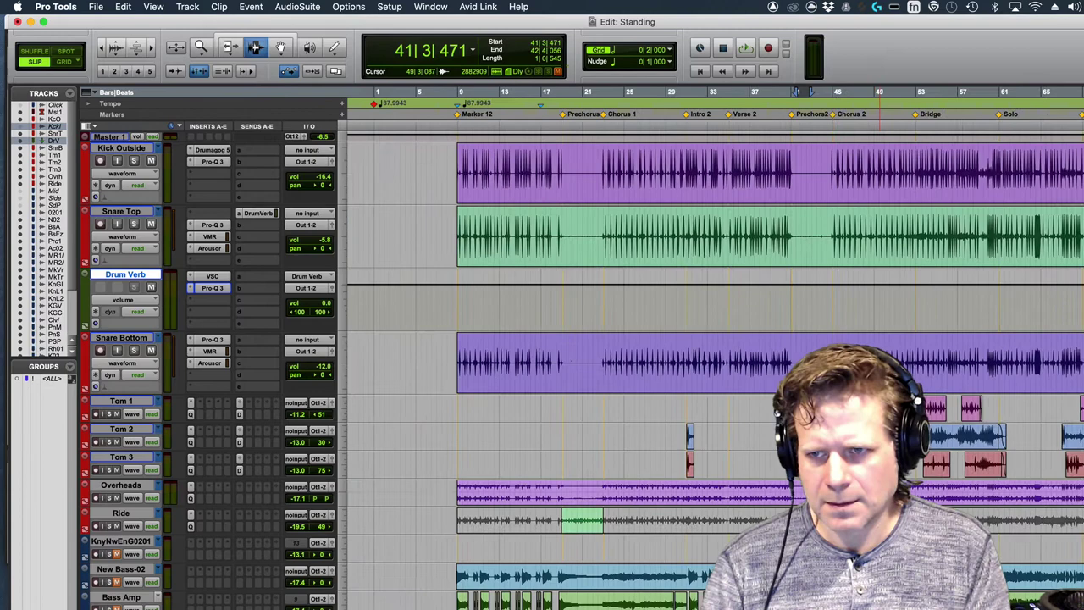
left_click(921, 113)
key("space")
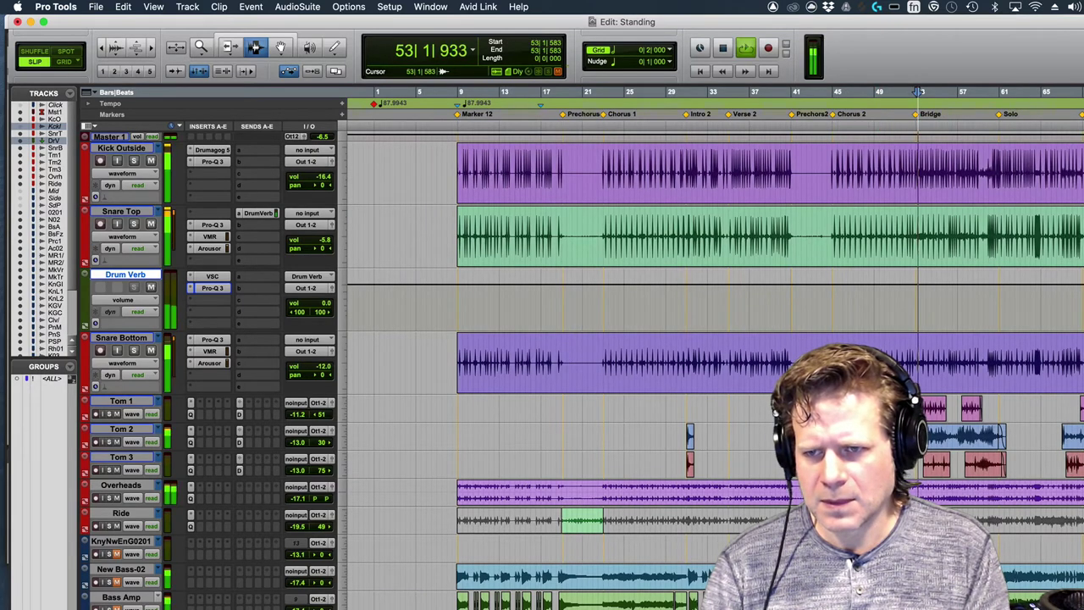
key("super+bracketright")
key("super+bracketright")
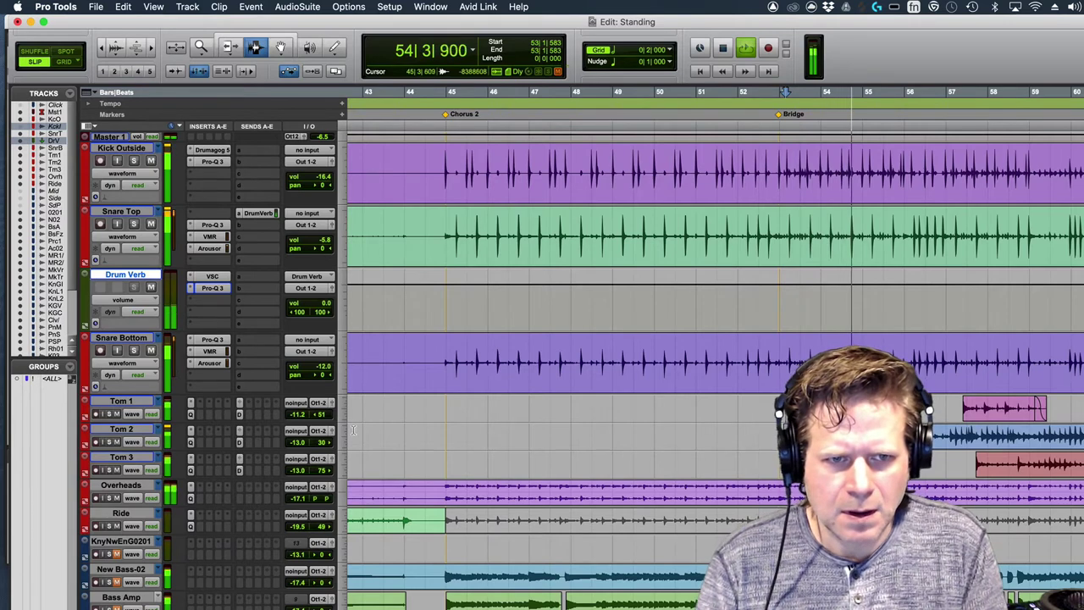
left_click(293, 414)
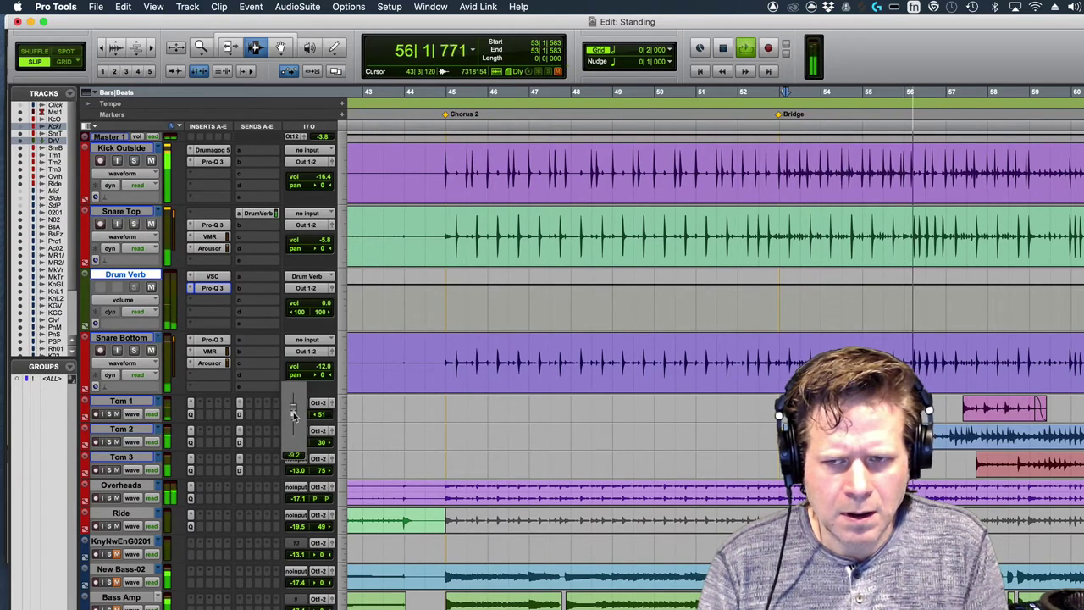
left_click_drag(294, 411, 294, 407)
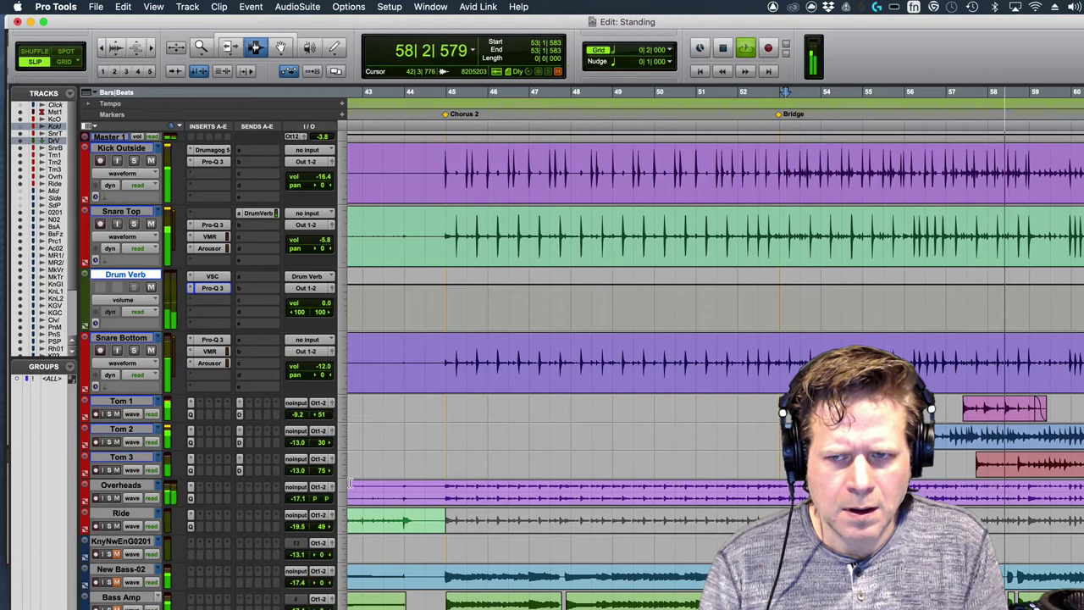
key("space")
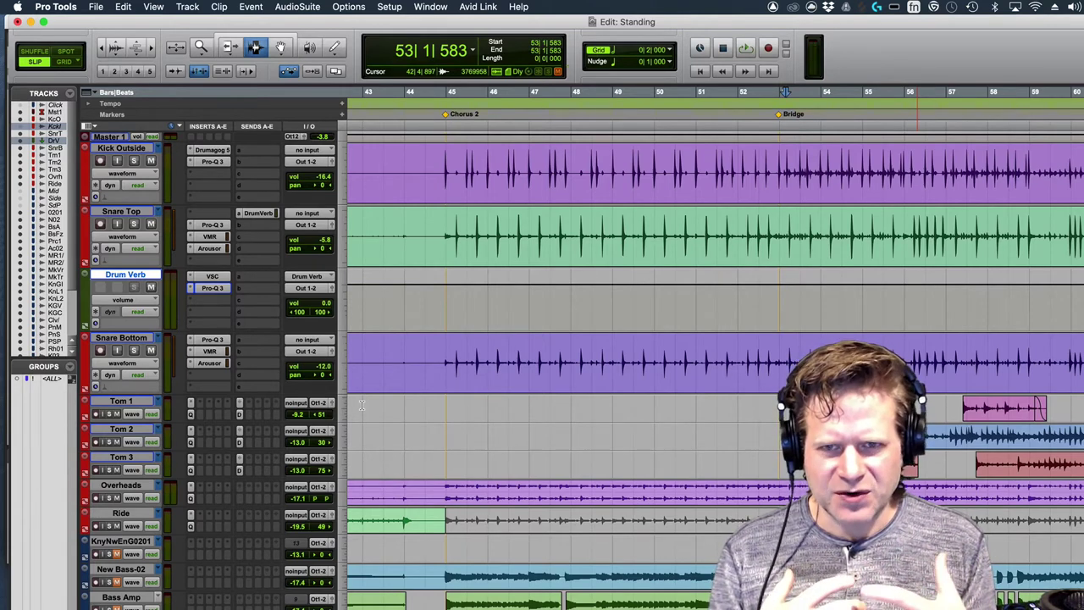
Step: Audition Chorus 2 from bar 45 and leave the edit point just before it
left_click(452, 212)
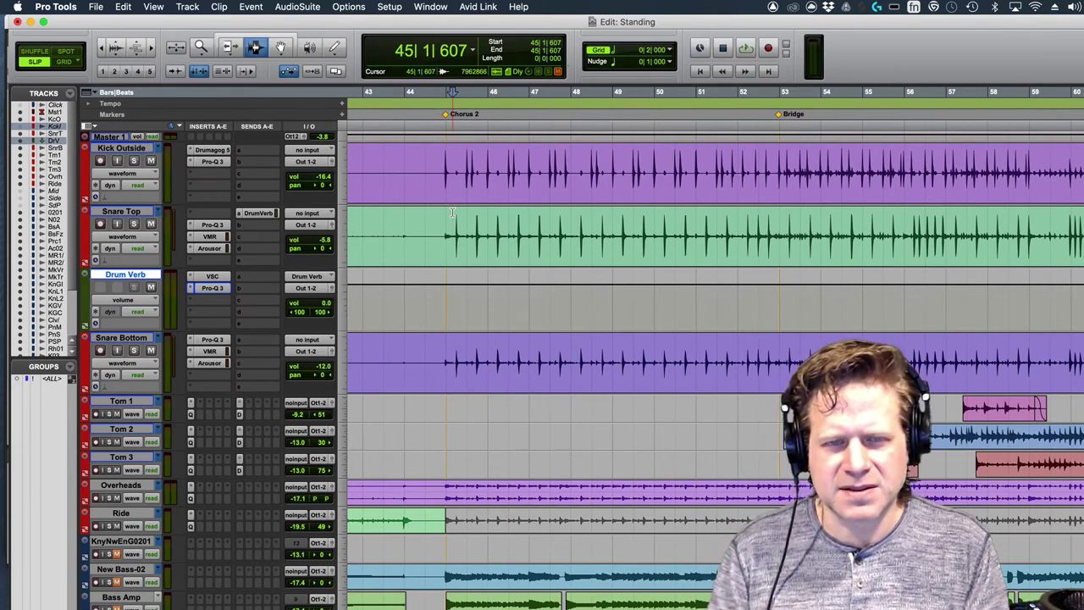
left_click(449, 220)
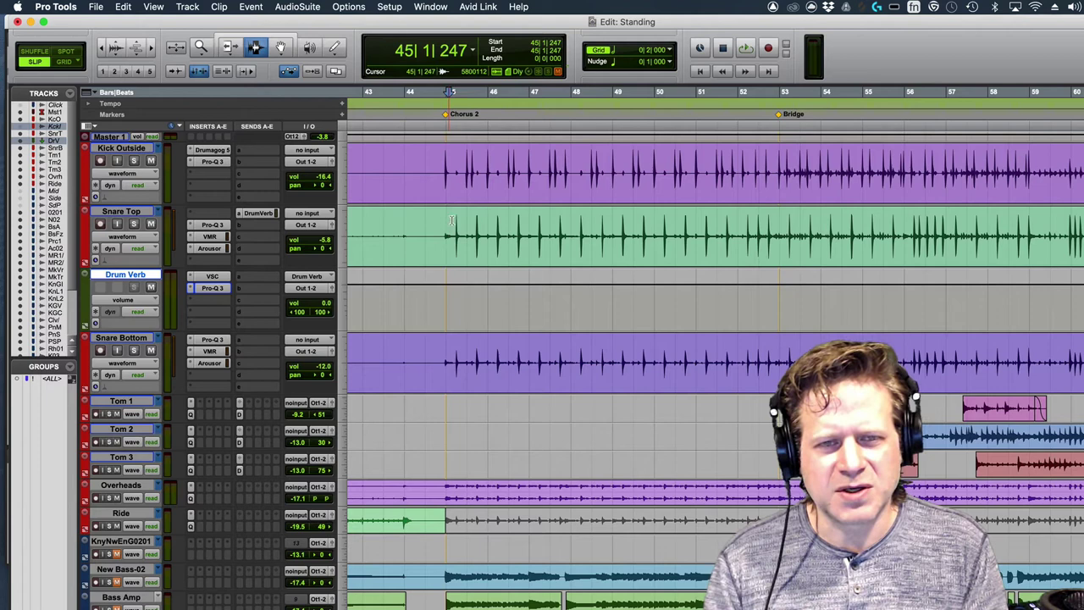
key("space")
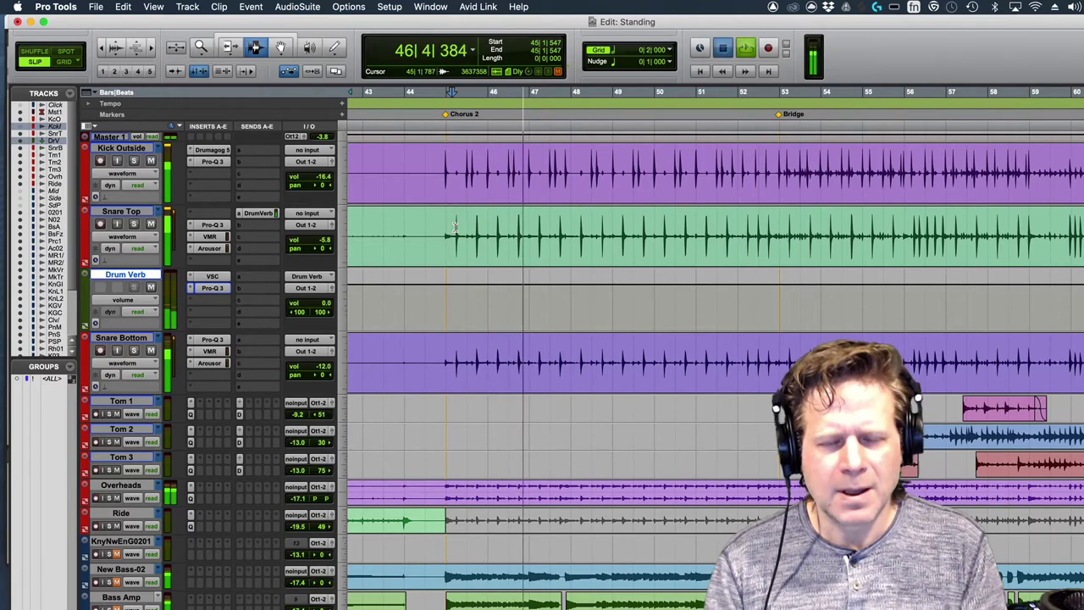
key("space")
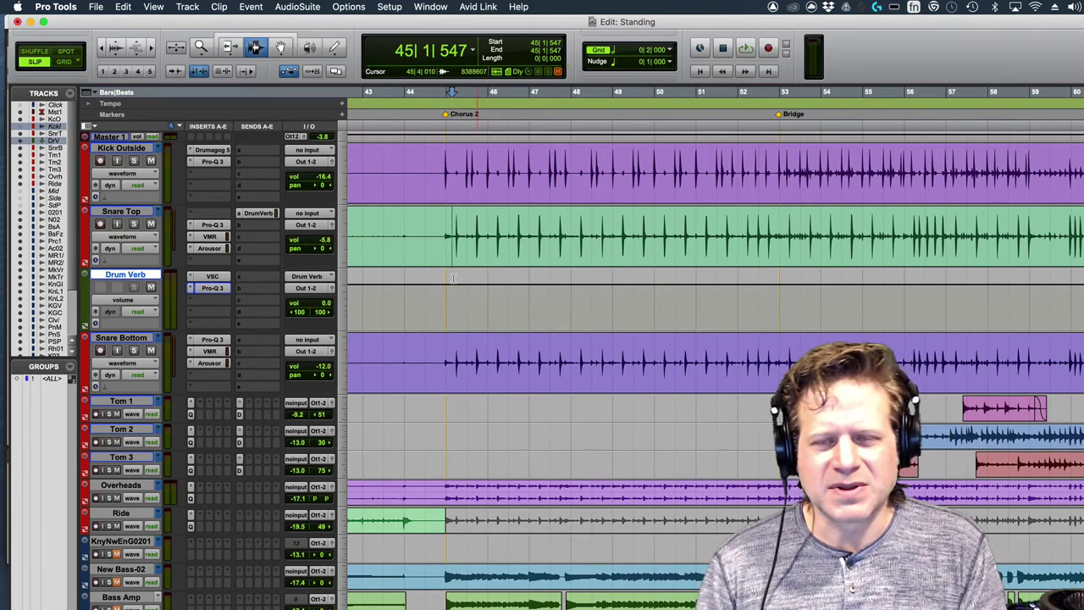
scroll(542, 422, "down", 3)
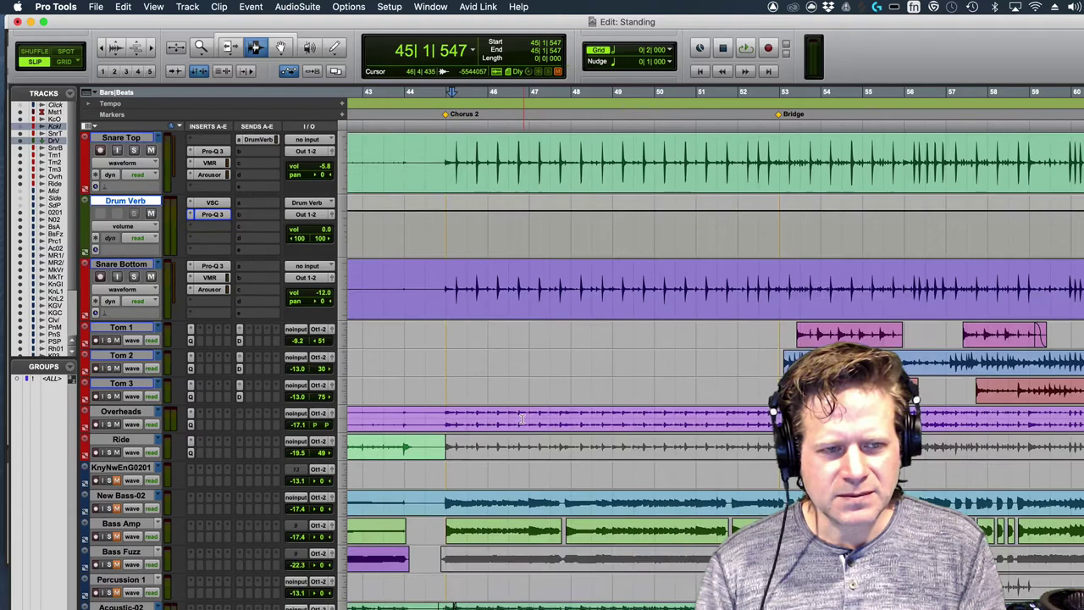
scroll(522, 419, "up", 3)
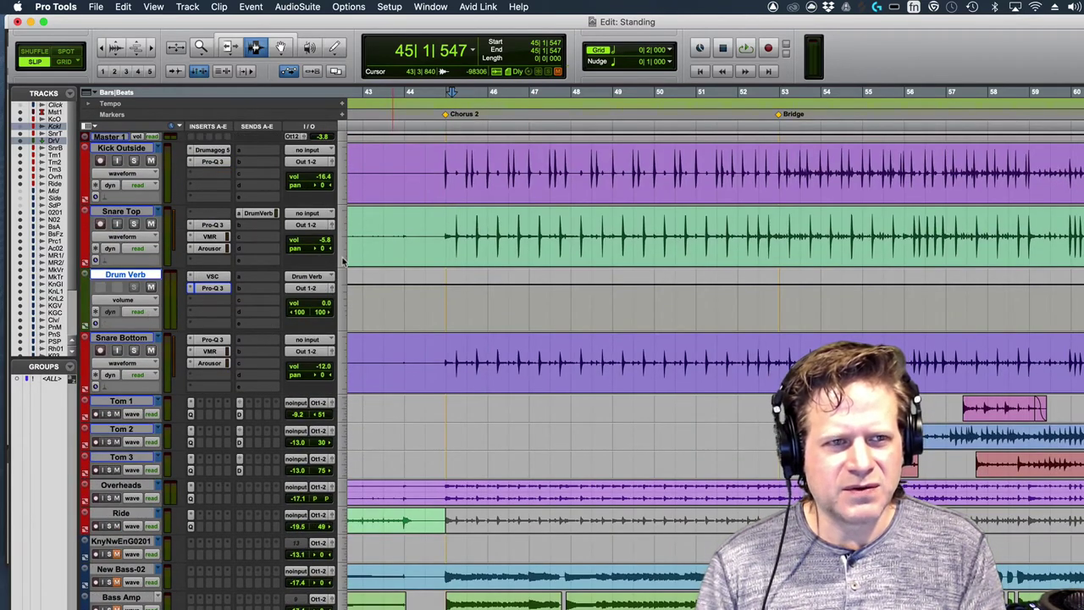
left_click(439, 165)
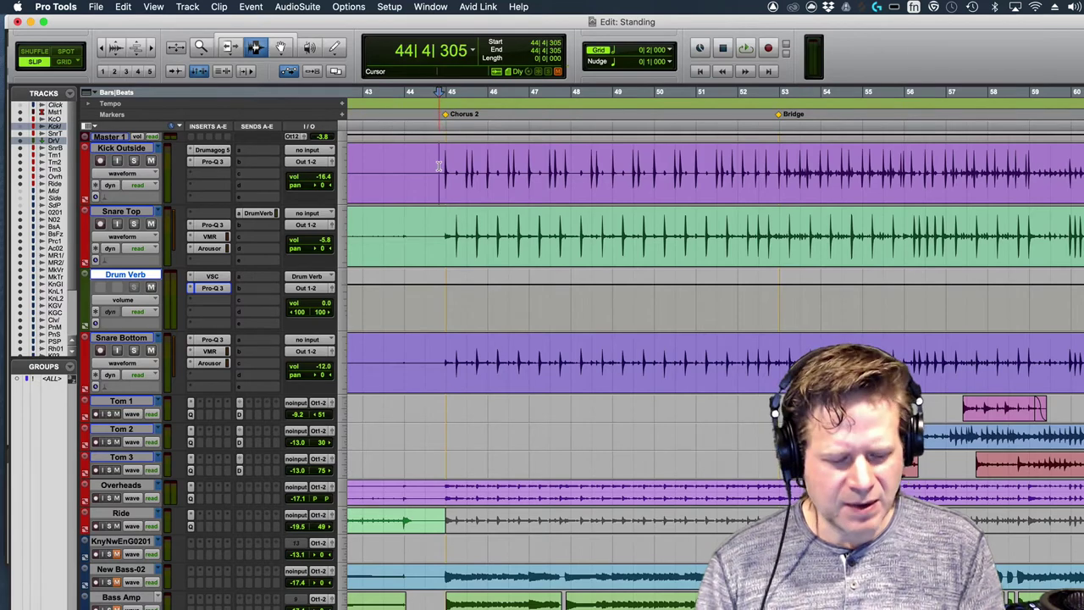
Step: Zoom the timeline and set the edit point at the drum clips' start, then bar 21
key("super+bracketleft")
key("super+bracketleft")
key("Return")
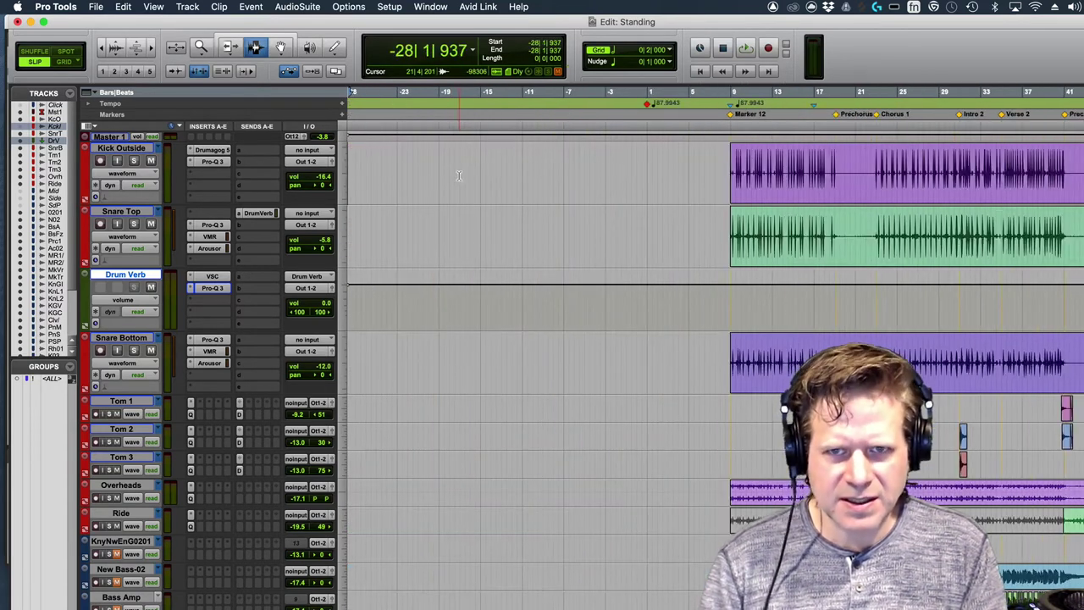
left_click(733, 163)
key("super+bracketright")
key("super+bracketright")
key("super+bracketright")
key("super+bracketright")
key("super+bracketright")
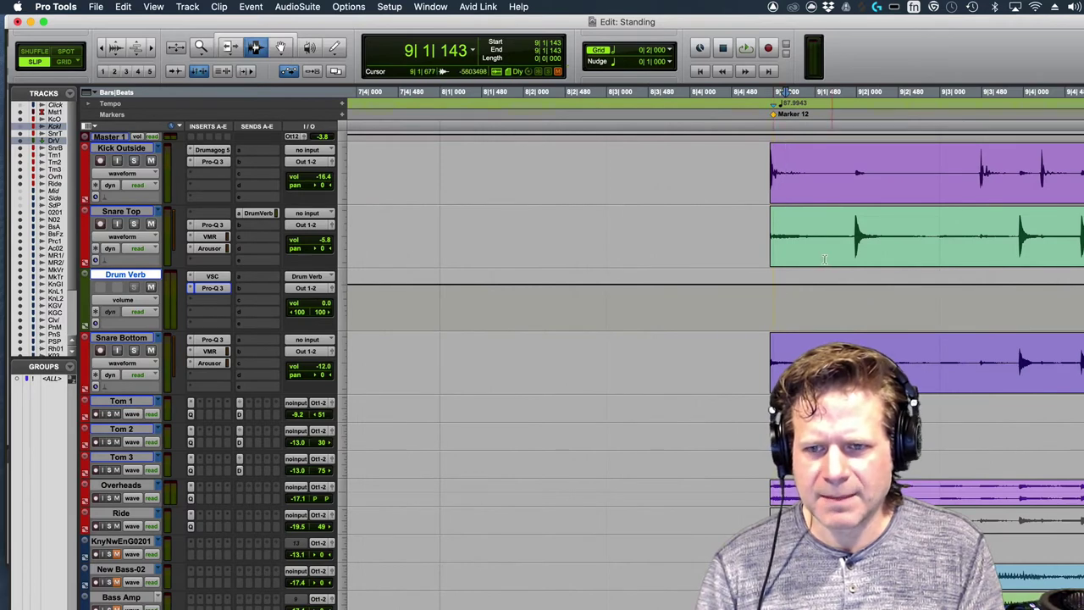
key("super+bracketleft")
key("super+bracketleft")
key("super+bracketleft")
key("super+bracketleft")
key("super+bracketleft")
left_click(855, 299)
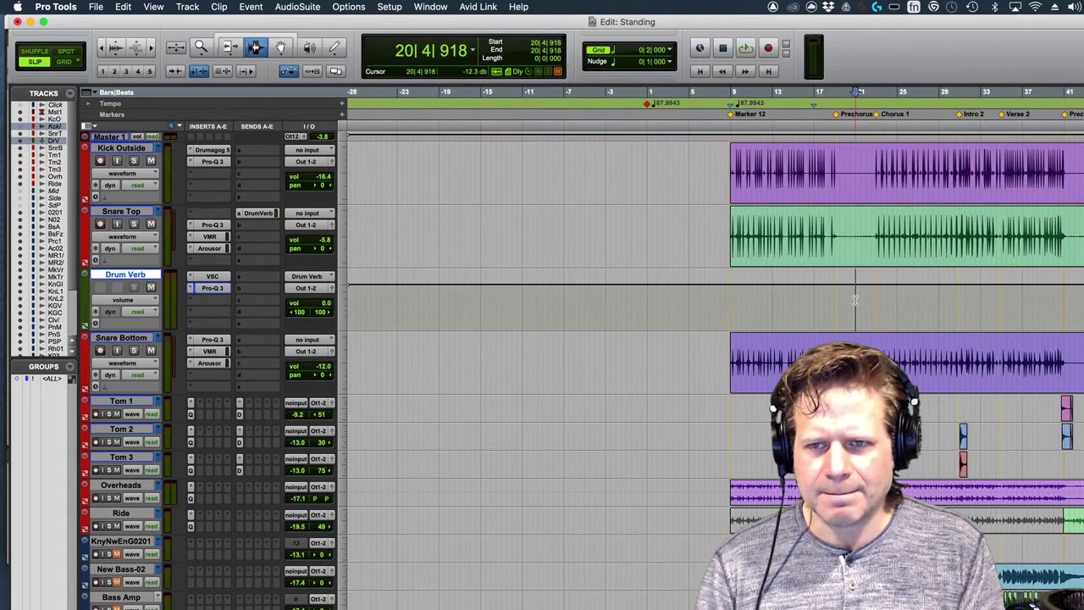
key("super+bracketleft")
key("super+bracketleft")
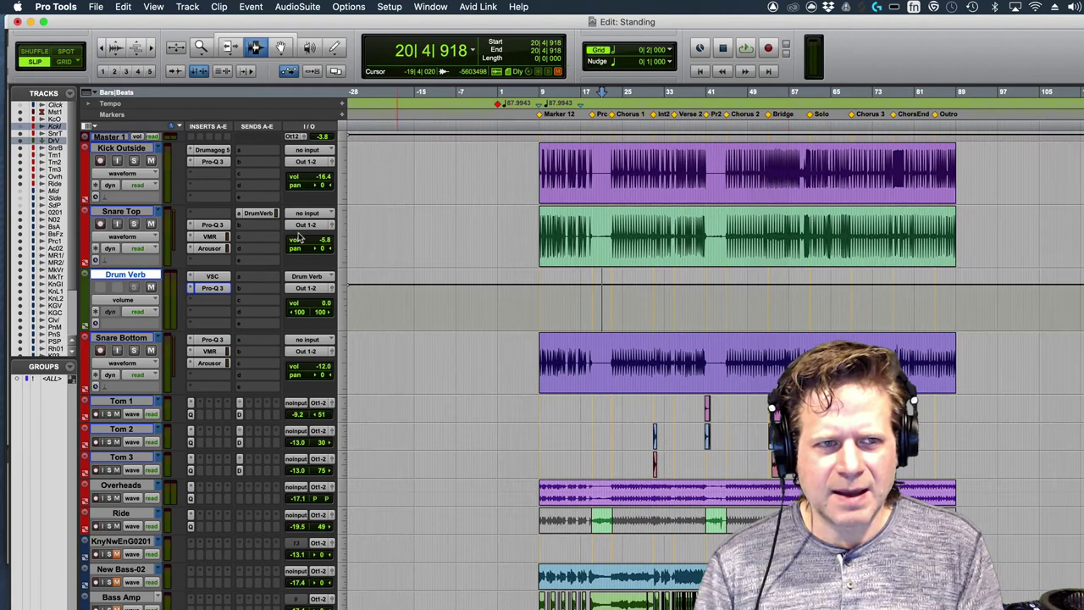
Step: Route all drum tracks, Kick Outside through Ride, to a new stereo aux named 'Drum Submix'
left_click(132, 152)
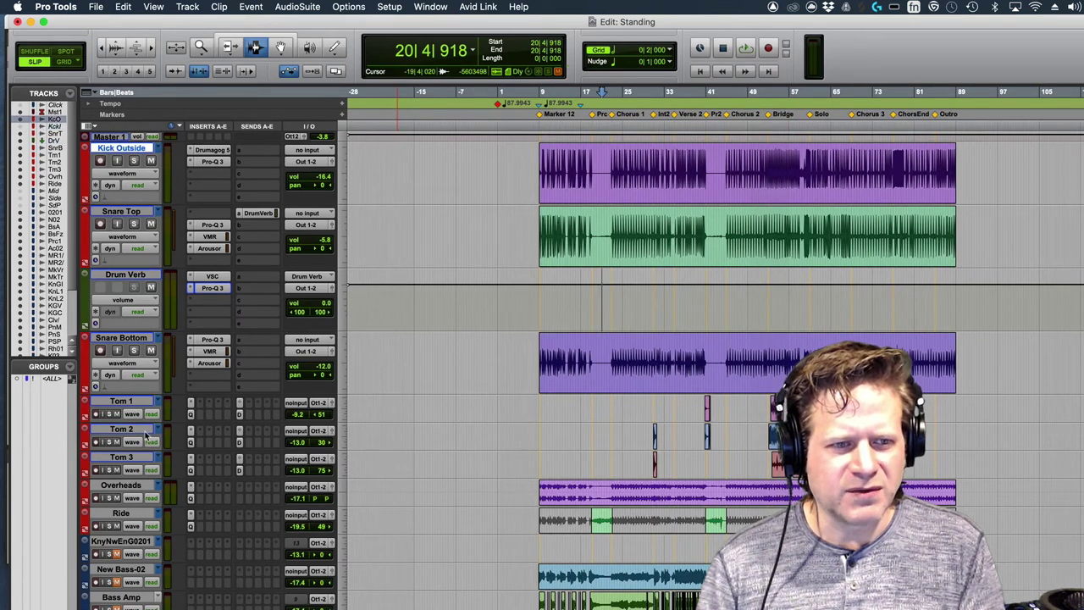
left_click(134, 517, "shift")
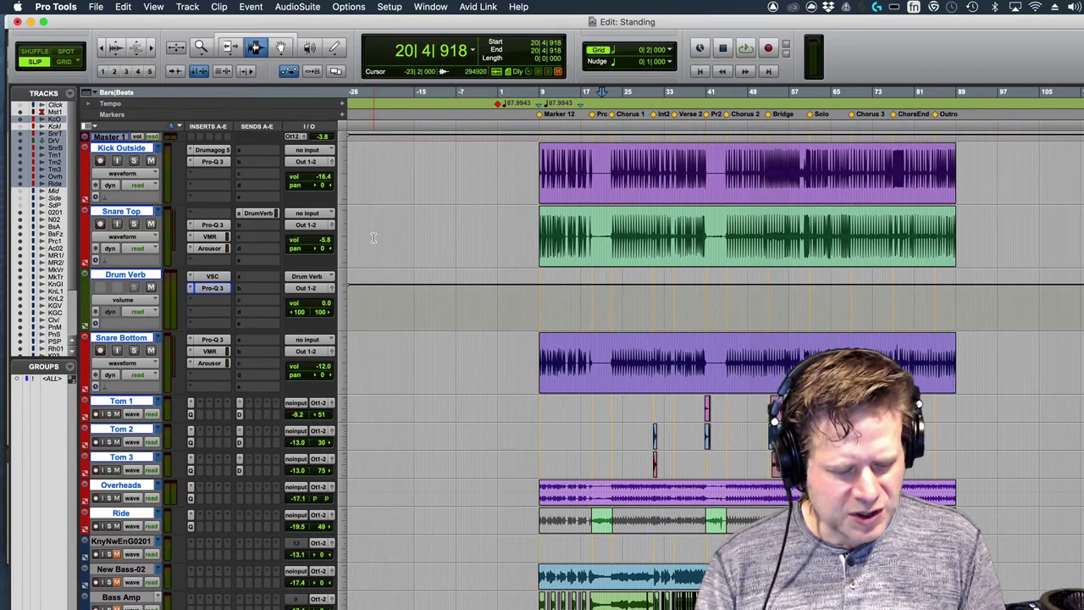
left_click(312, 162)
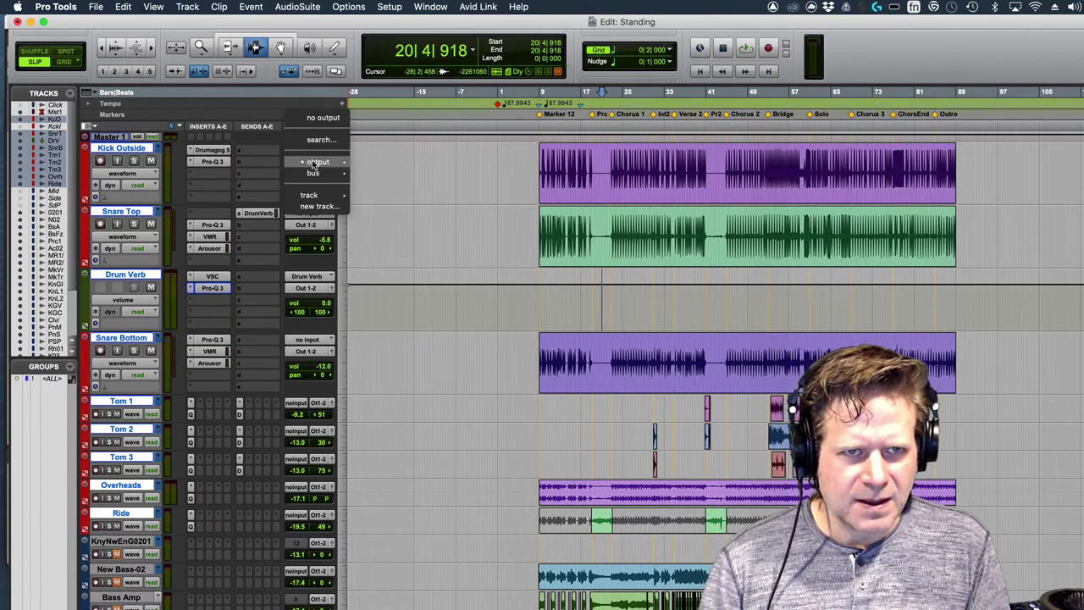
left_click(311, 209)
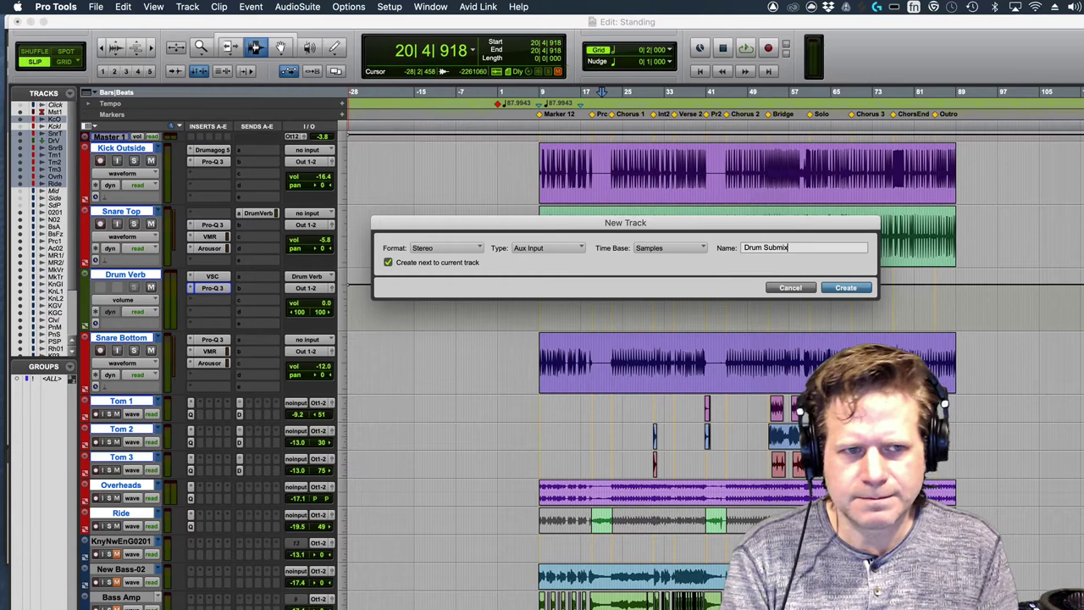
type("Drum Submix")
key("Return")
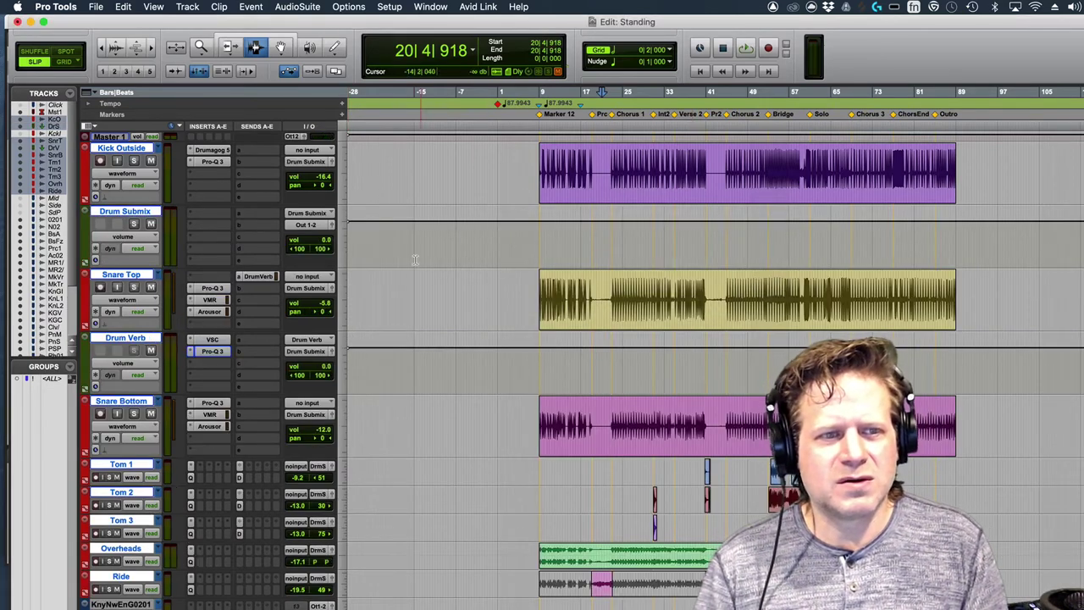
Step: Move the Drum Submix track below Ride
scroll(240, 380, "down", 3)
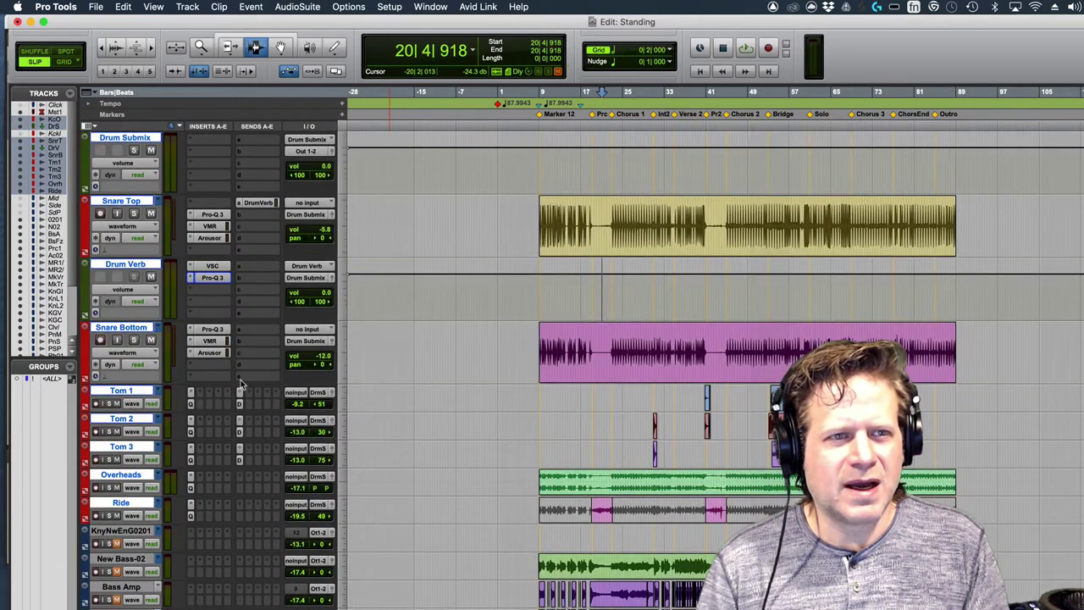
scroll(241, 379, "up", 3)
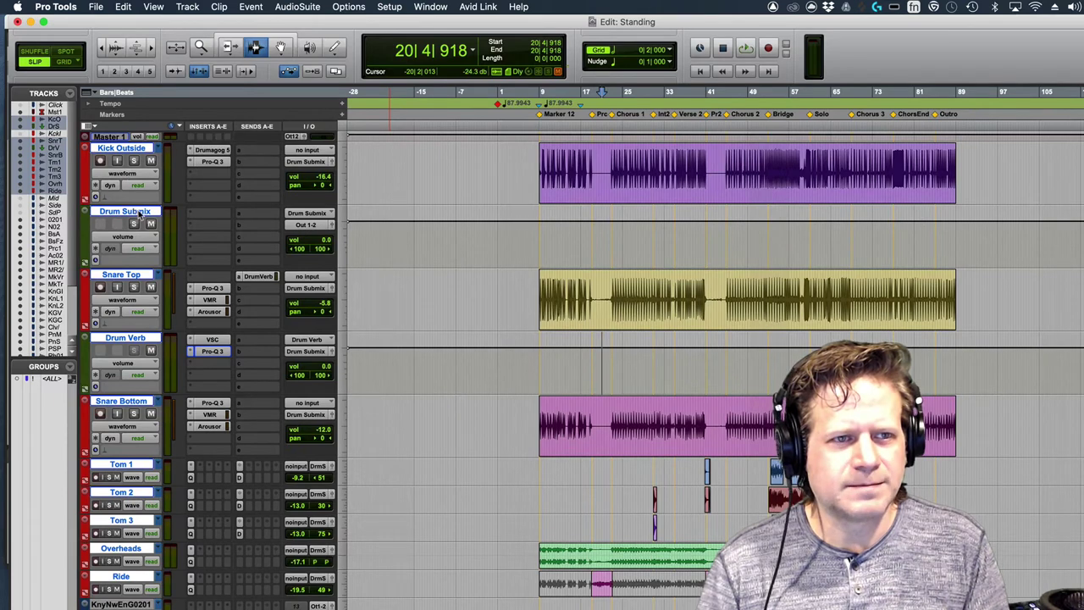
left_click(139, 215)
left_click_drag(140, 215, 154, 597)
Step: Play the drums from bar 14 and bar 34 to check signal reaching Drum Submix
scroll(386, 410, "down", 5)
scroll(385, 410, "down", 3)
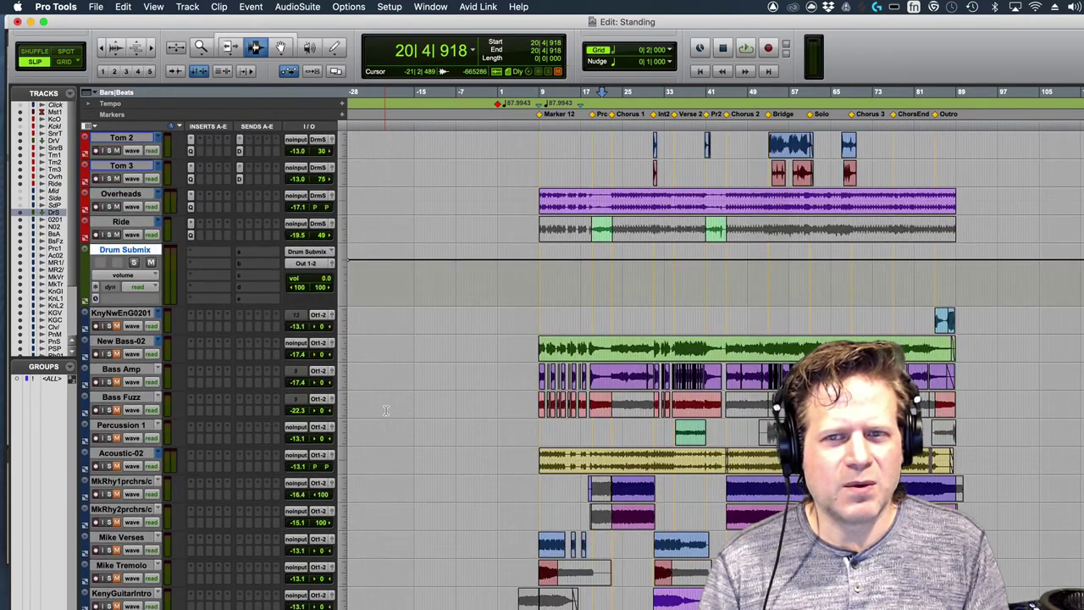
scroll(386, 410, "up", 3)
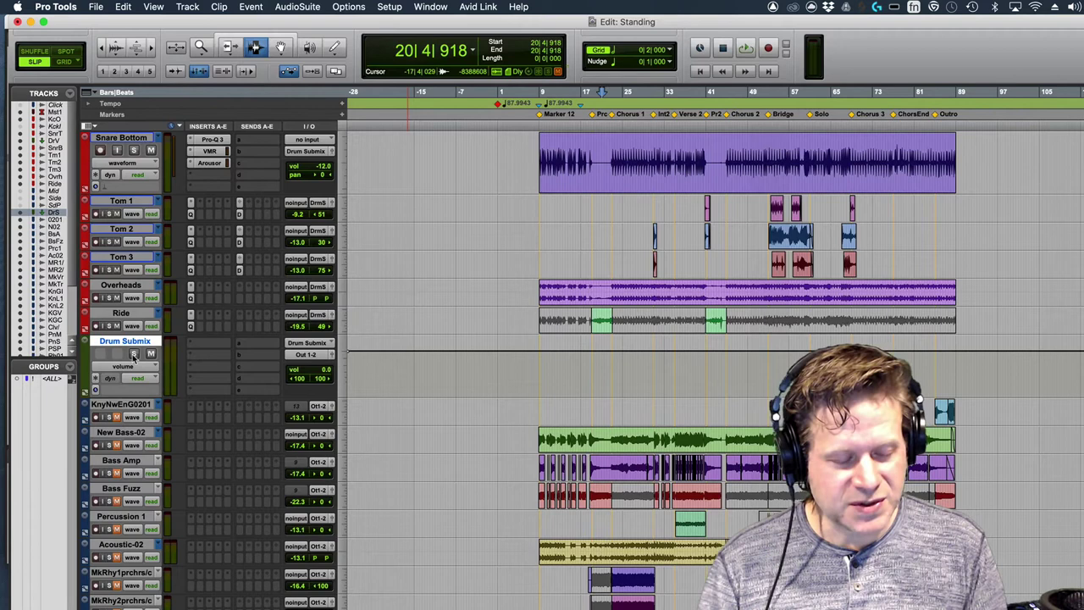
left_click(569, 231)
key("space")
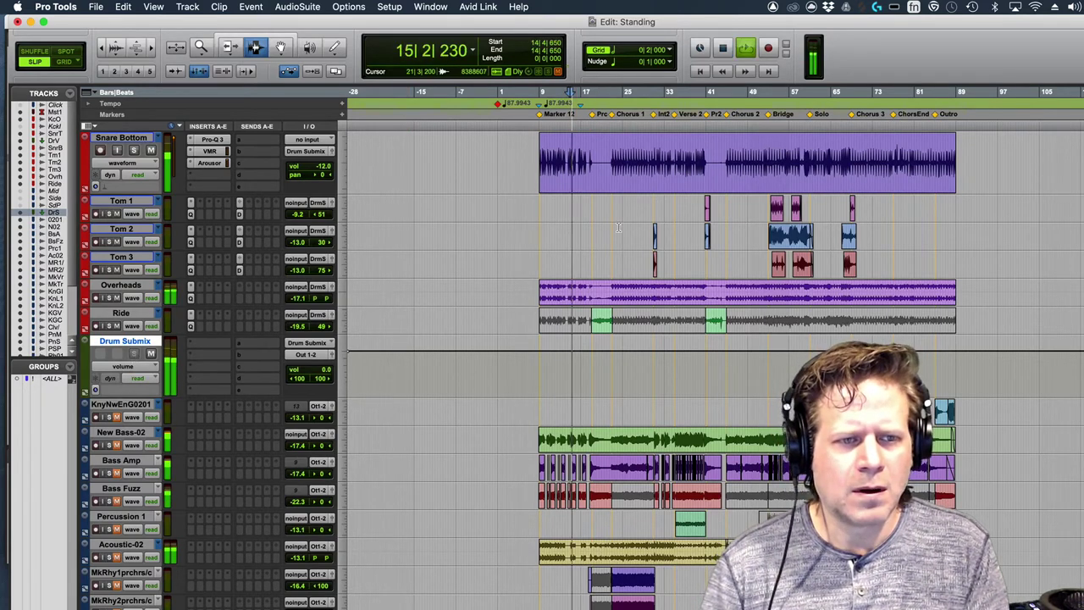
key("space")
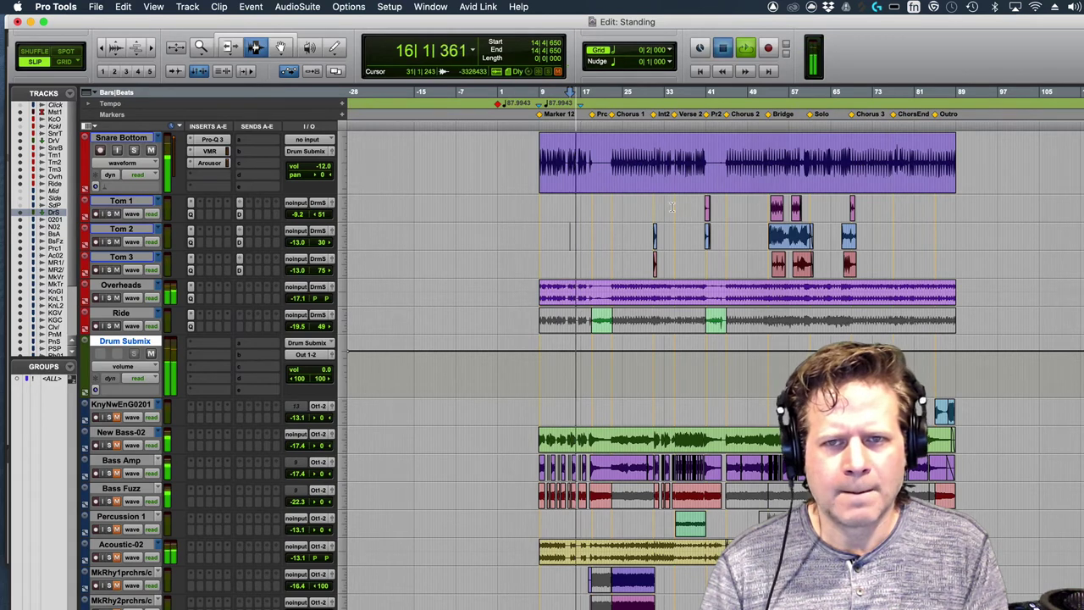
left_click(671, 207)
key("space")
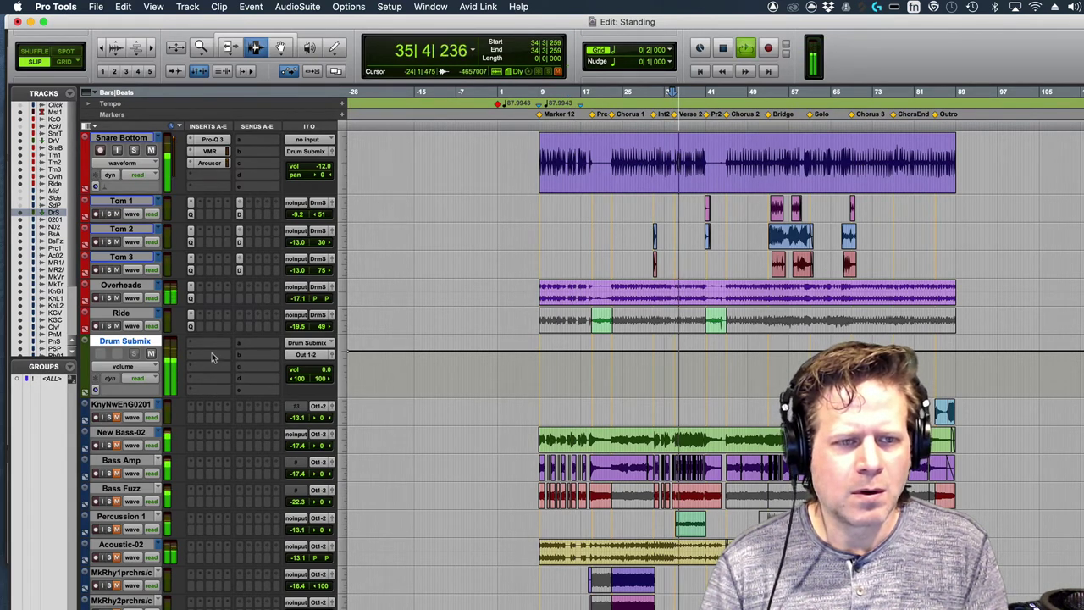
key("space")
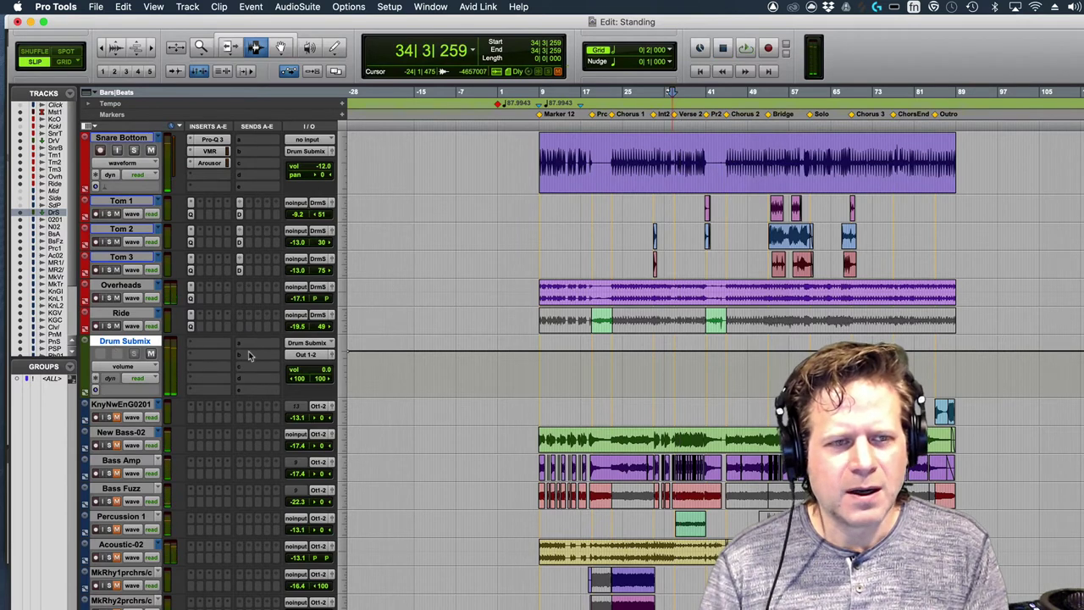
Step: Insert the McDSP 4030 Retro Compressor on Drum Submix's first insert slot
left_click(202, 355)
mouse_move(286, 356)
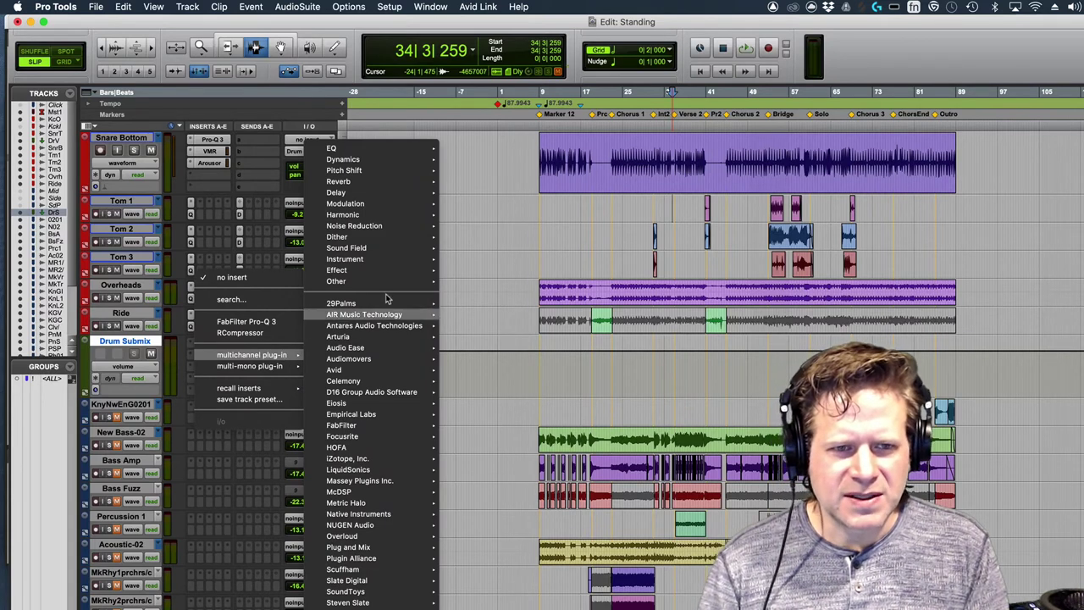
mouse_move(373, 491)
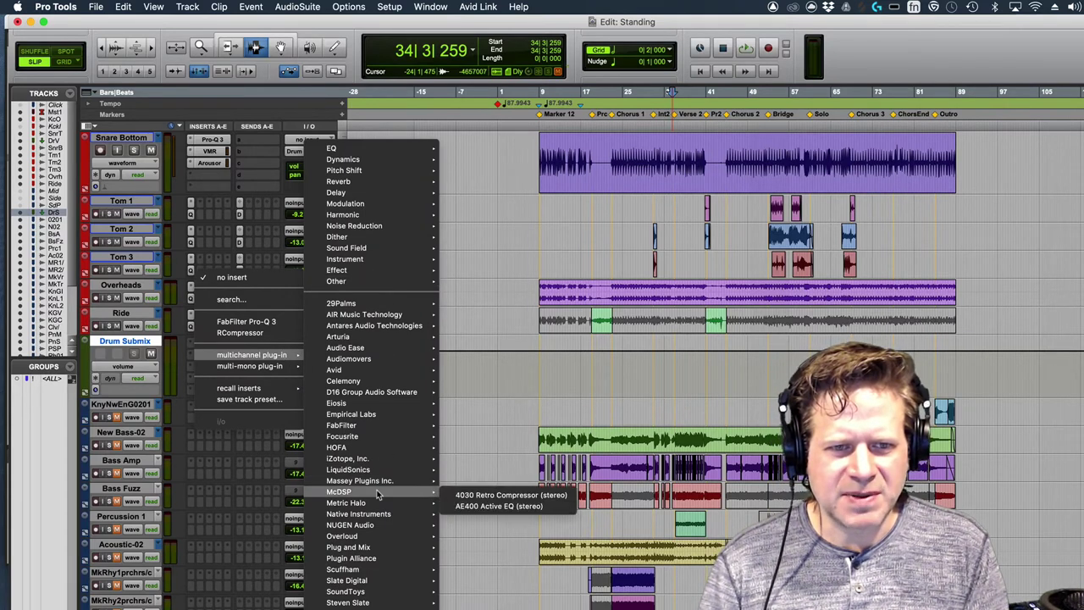
left_click(487, 495)
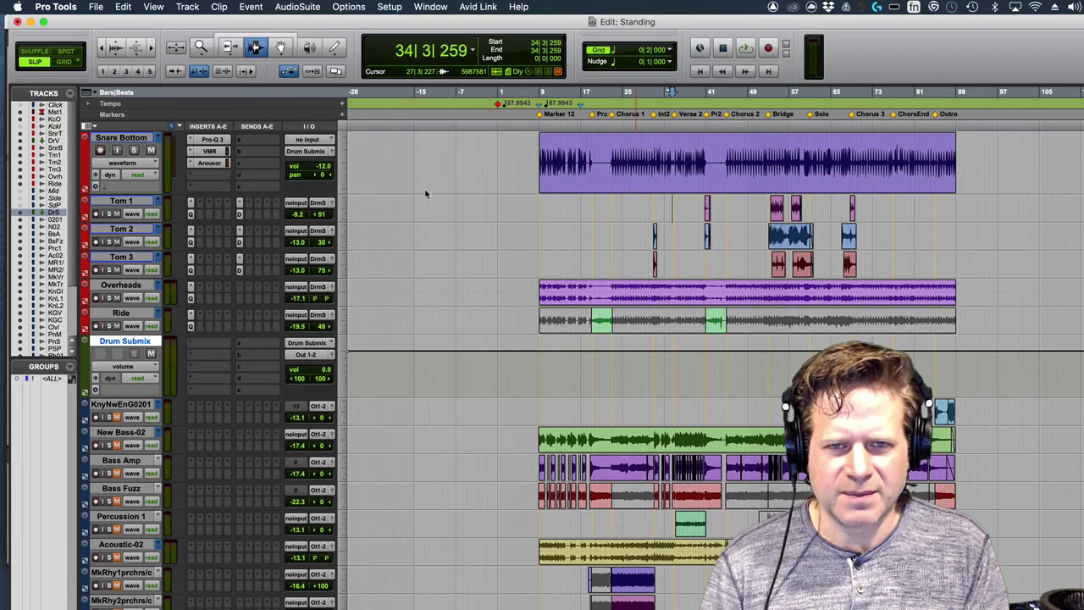
left_click_drag(528, 138, 332, 92)
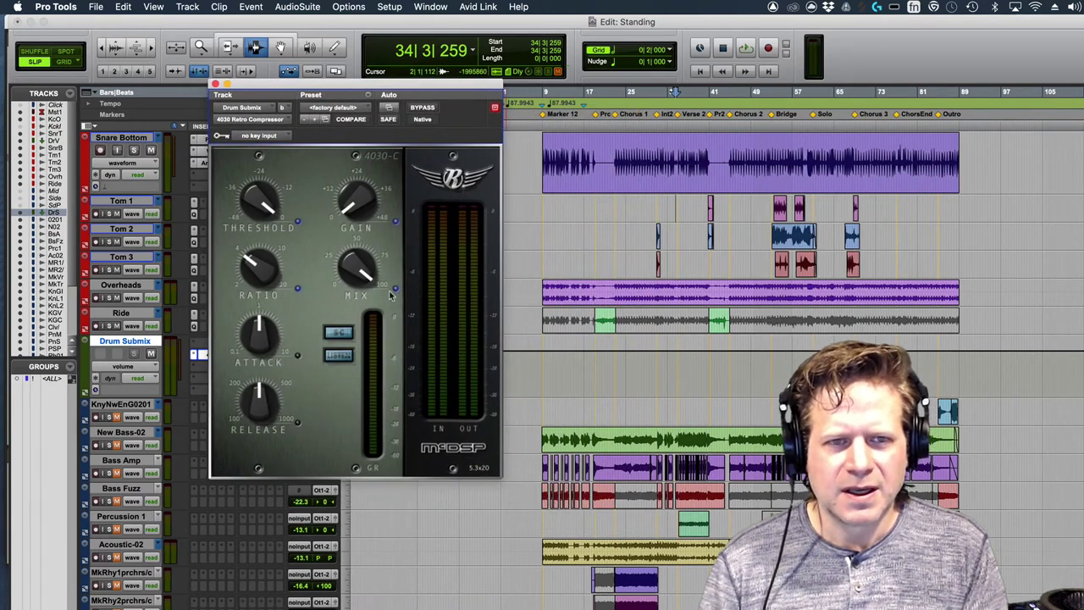
Step: Lower the compressor threshold for heavier compression and shorten its release, listening from bar 9
left_click(543, 253)
key("space")
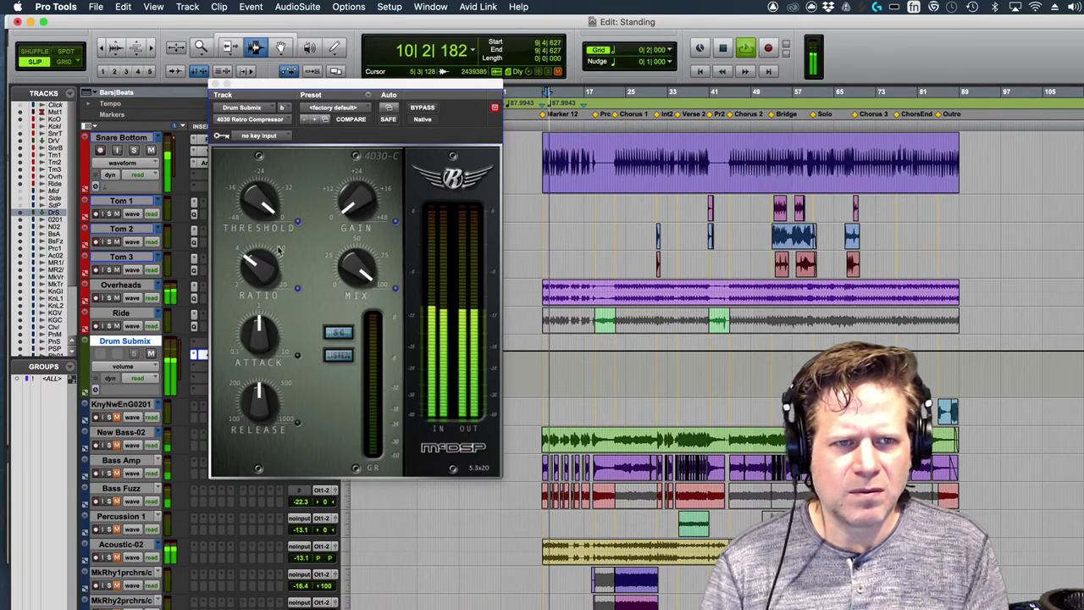
left_click_drag(259, 201, 252, 259)
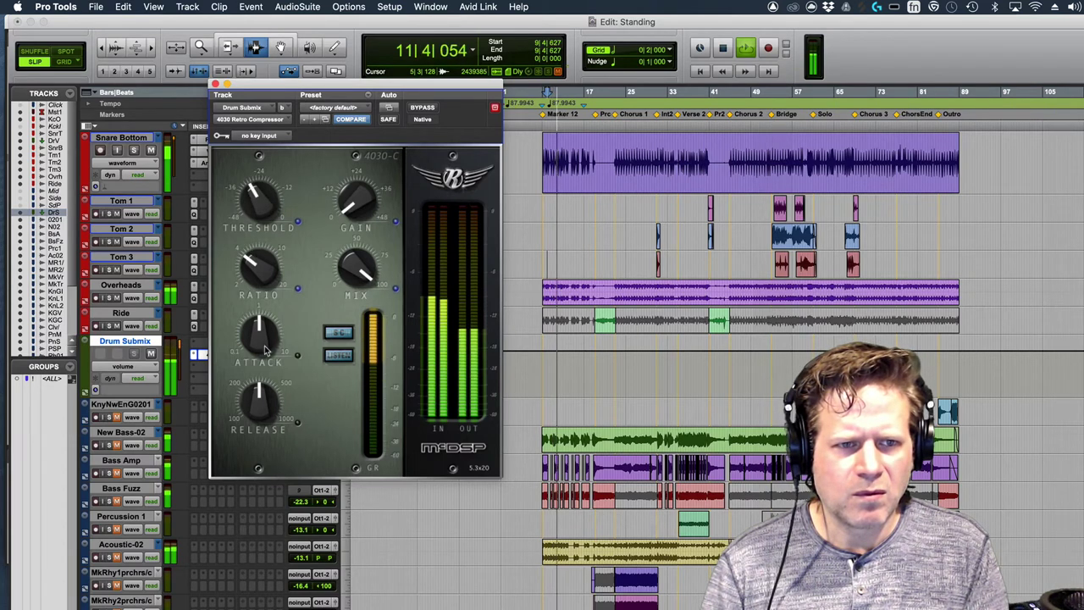
key("space")
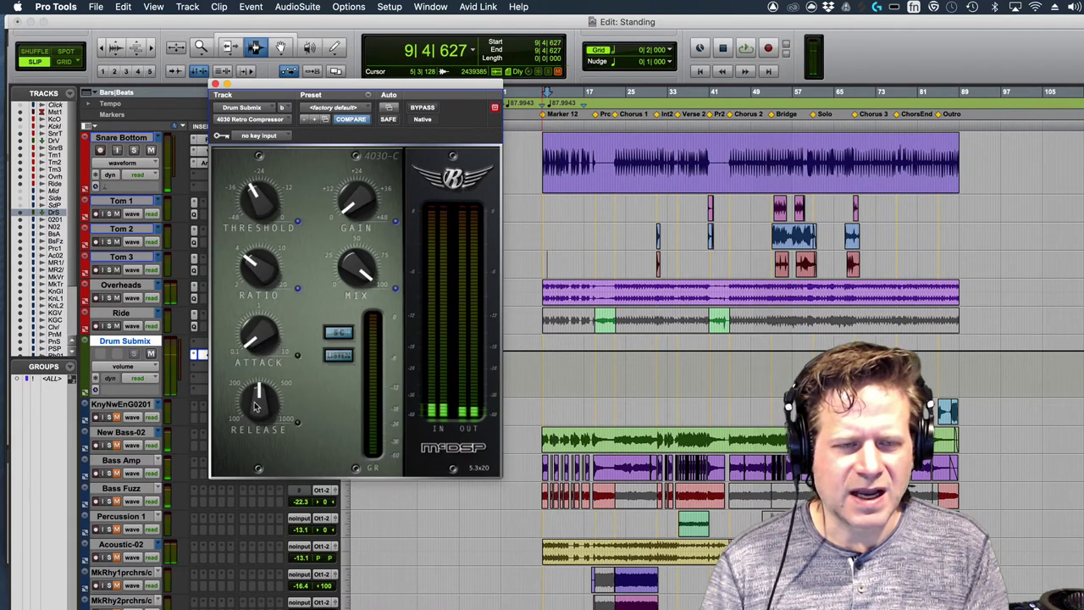
left_click_drag(260, 400, 252, 412)
key("space")
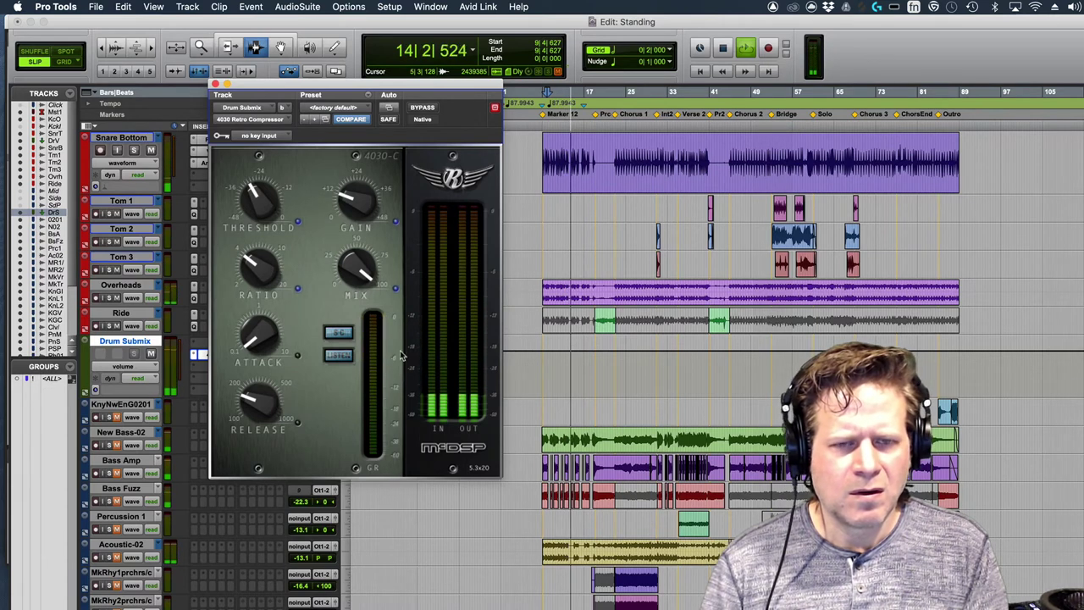
key("space")
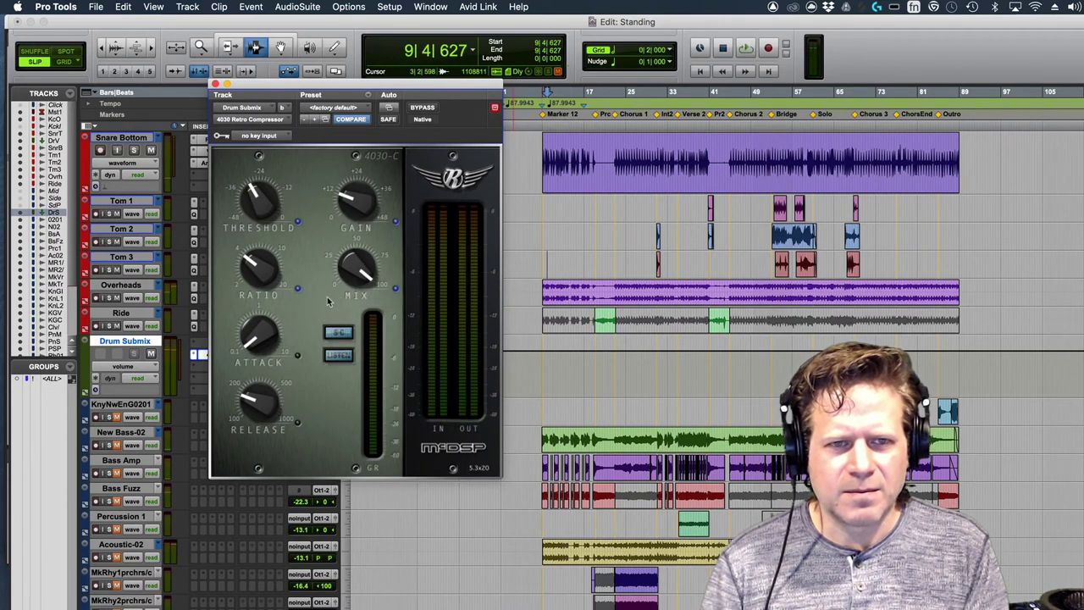
Step: Set the compressor mix to about halfway and compare bypassed versus active from bar 26
left_click_drag(357, 269, 352, 317)
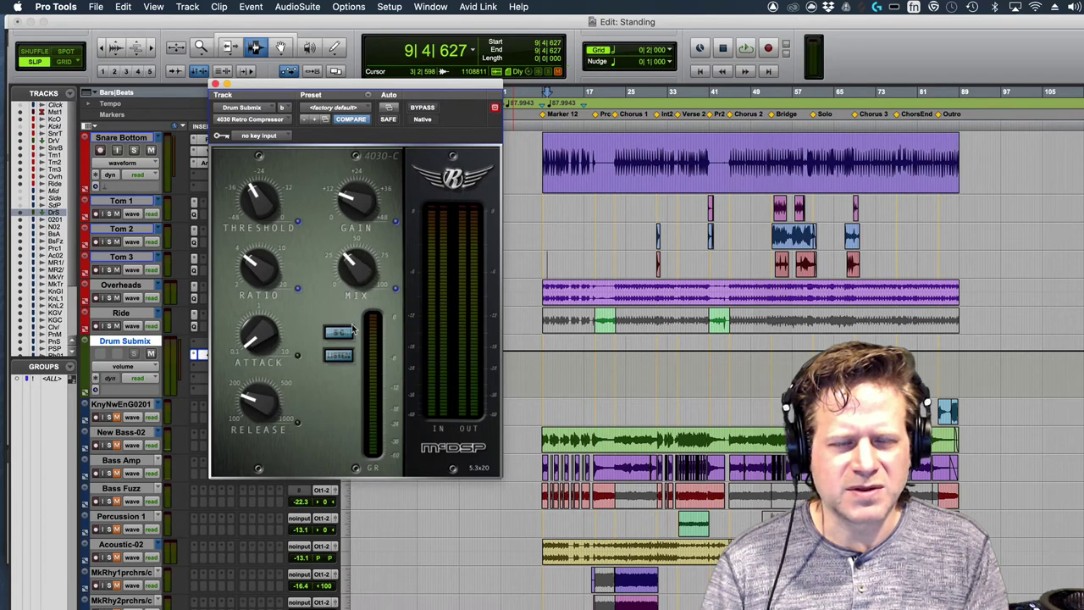
left_click(631, 262)
key("space")
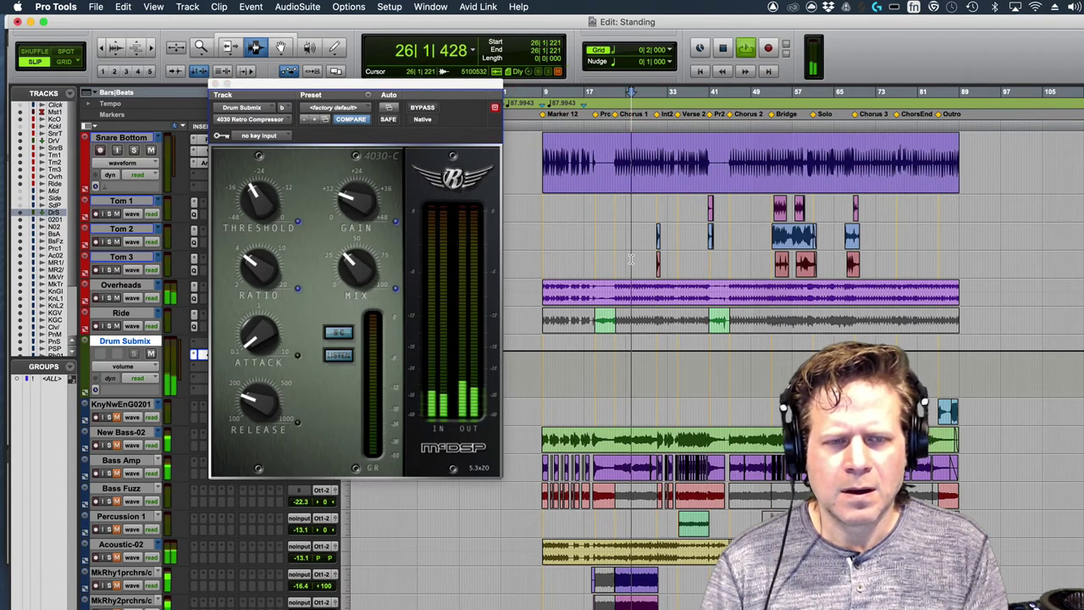
left_click(423, 107)
left_click(422, 108)
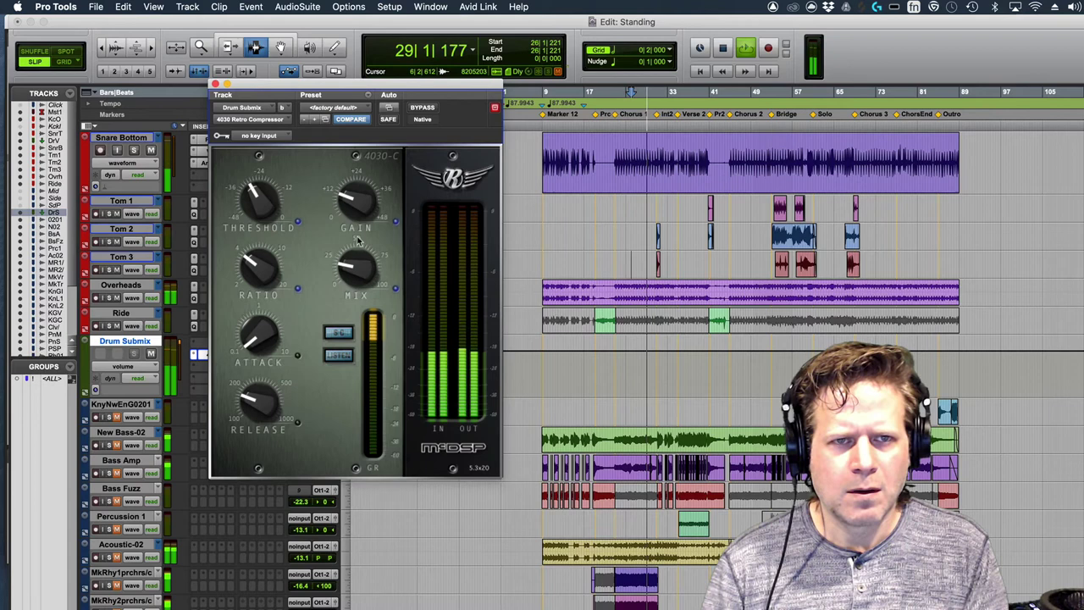
left_click(424, 110)
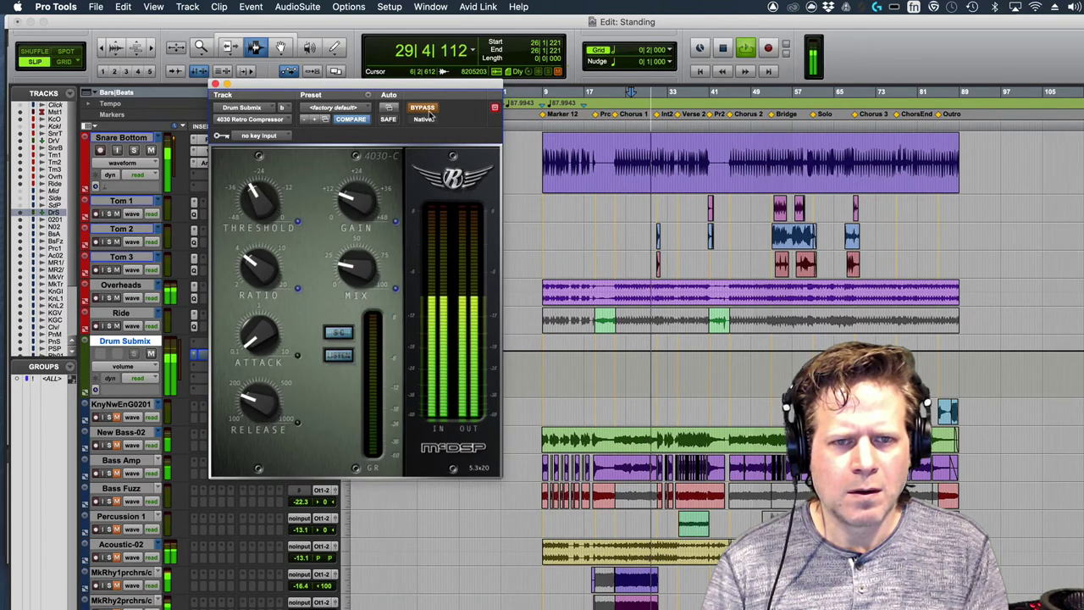
left_click(425, 111)
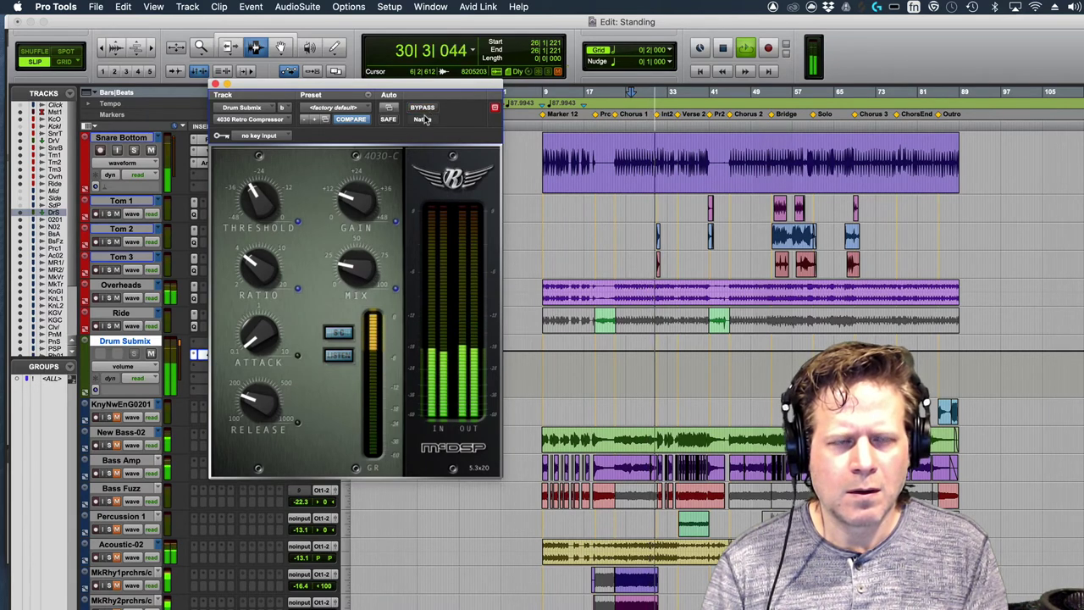
Step: Fine-tune the 4030 mix blend, close the compressor, and confirm Drum Submix stays at 0.0 dB
left_click(215, 83)
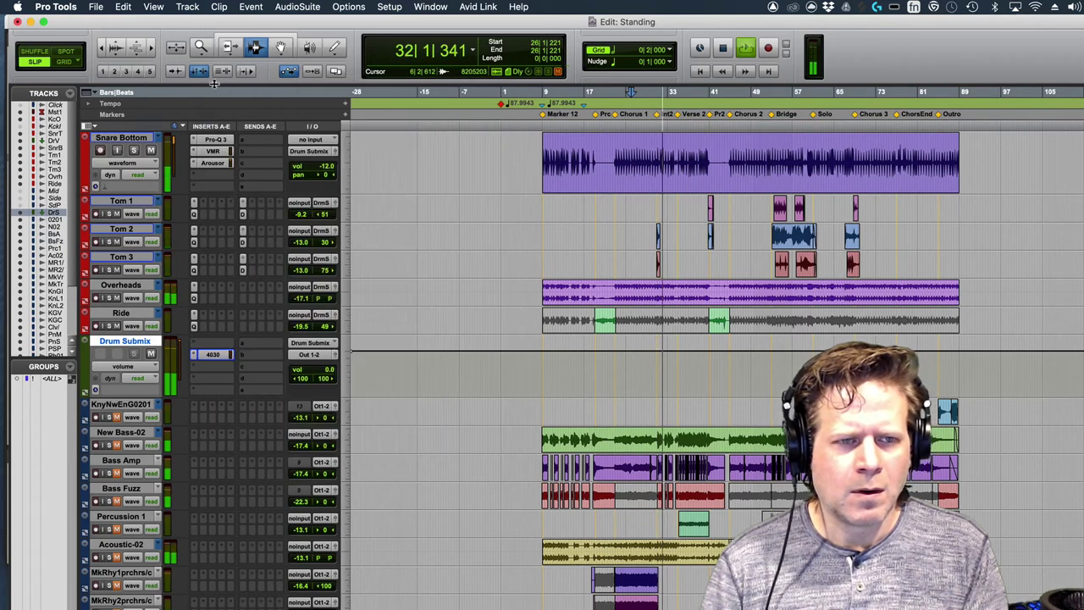
left_click(221, 359)
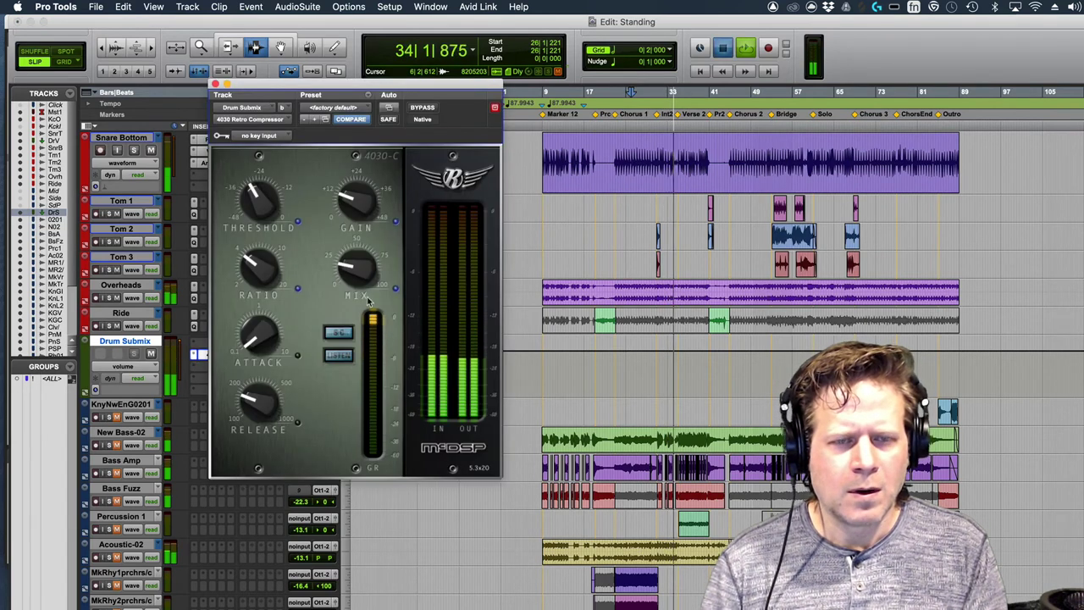
key("space")
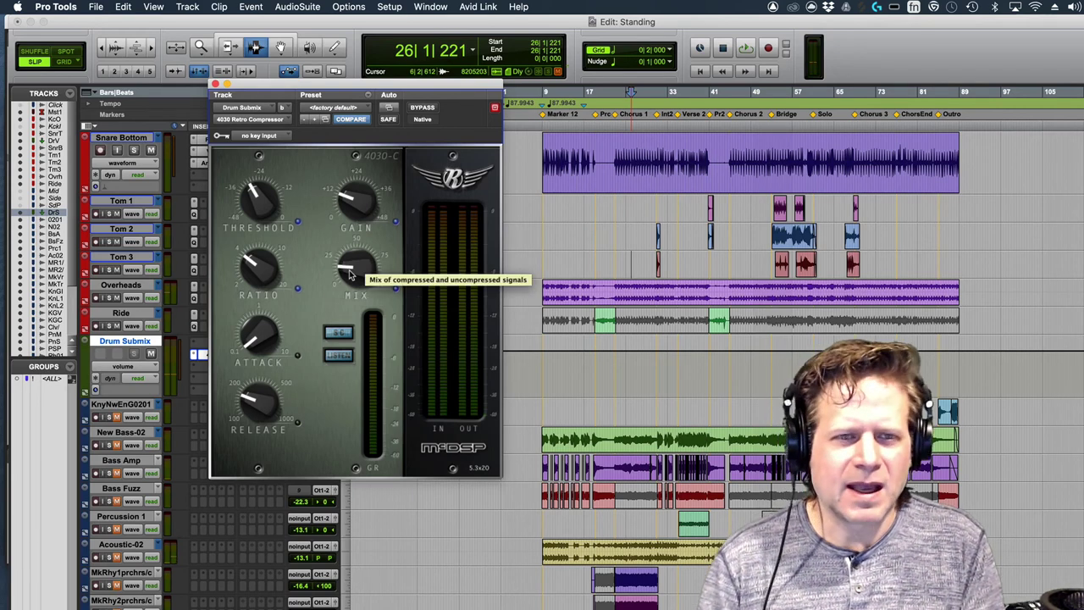
left_click_drag(348, 269, 349, 276)
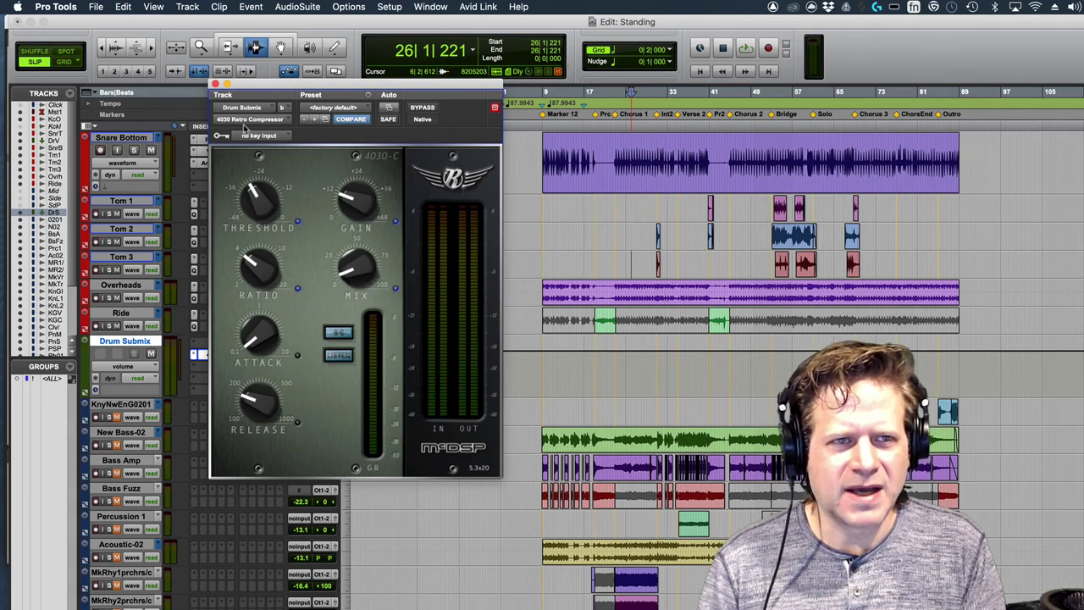
left_click(216, 85)
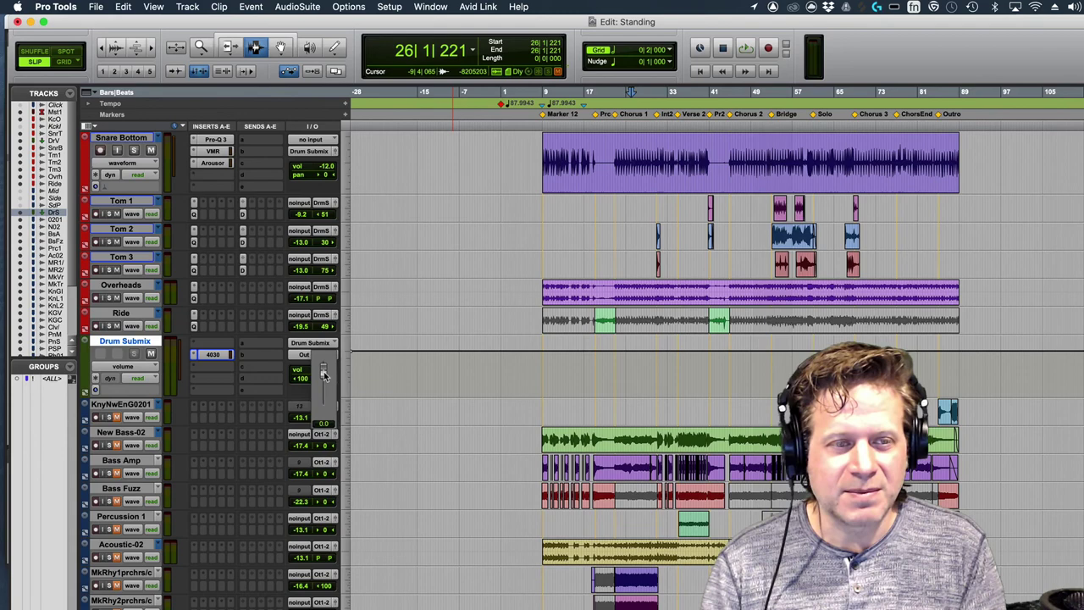
left_click_drag(322, 375, 324, 376)
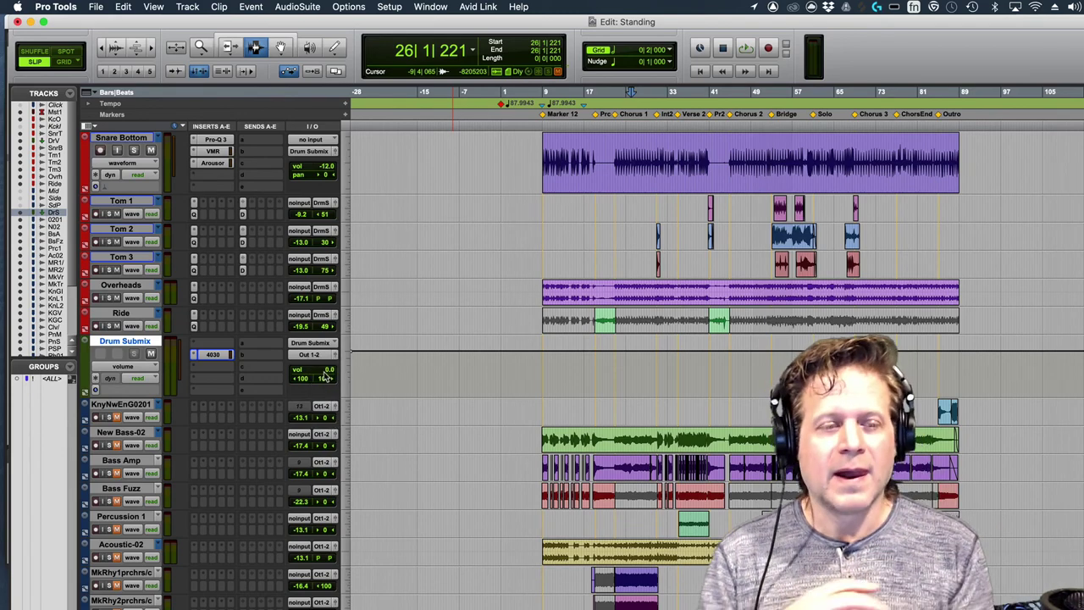